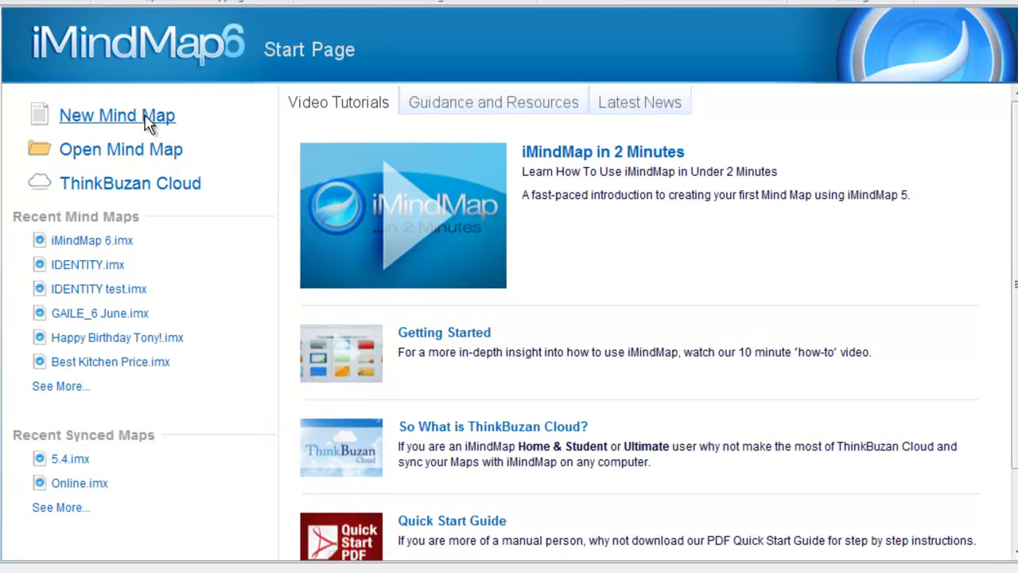
Create a new mind map using the stacked blue ellipses from the 3D Enhanced central ideas
left_click(145, 114)
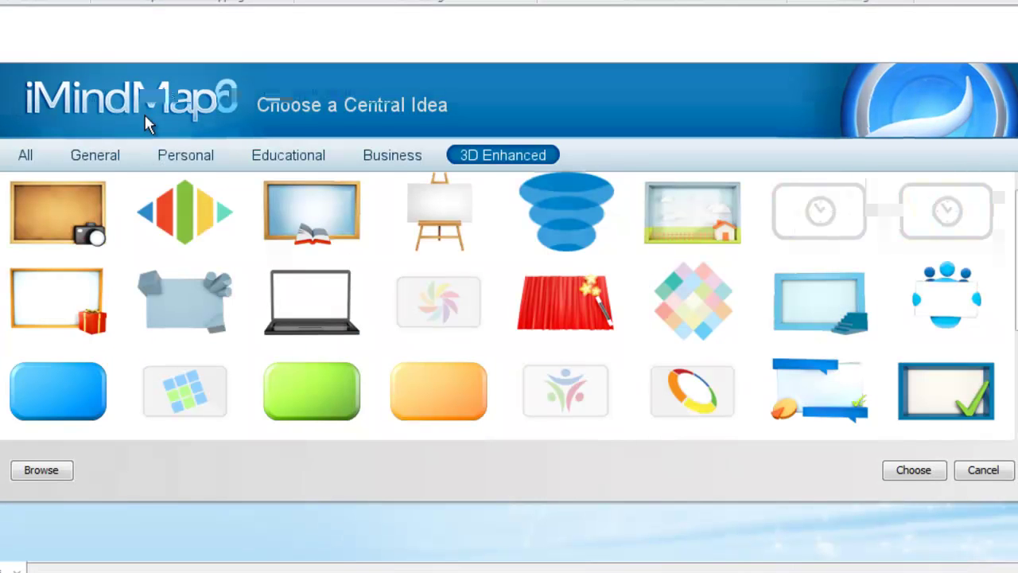
left_click(26, 156)
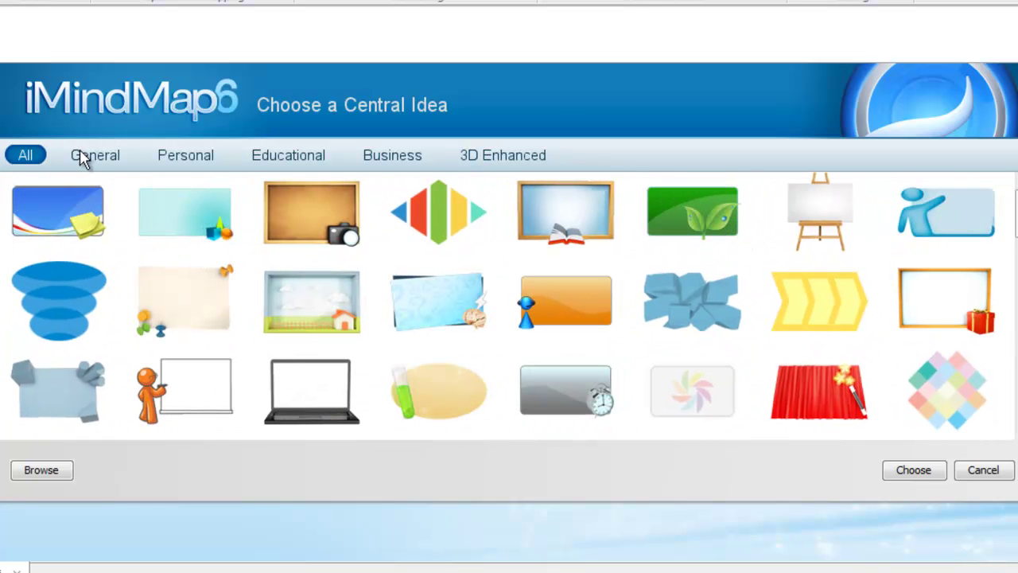
left_click(193, 157)
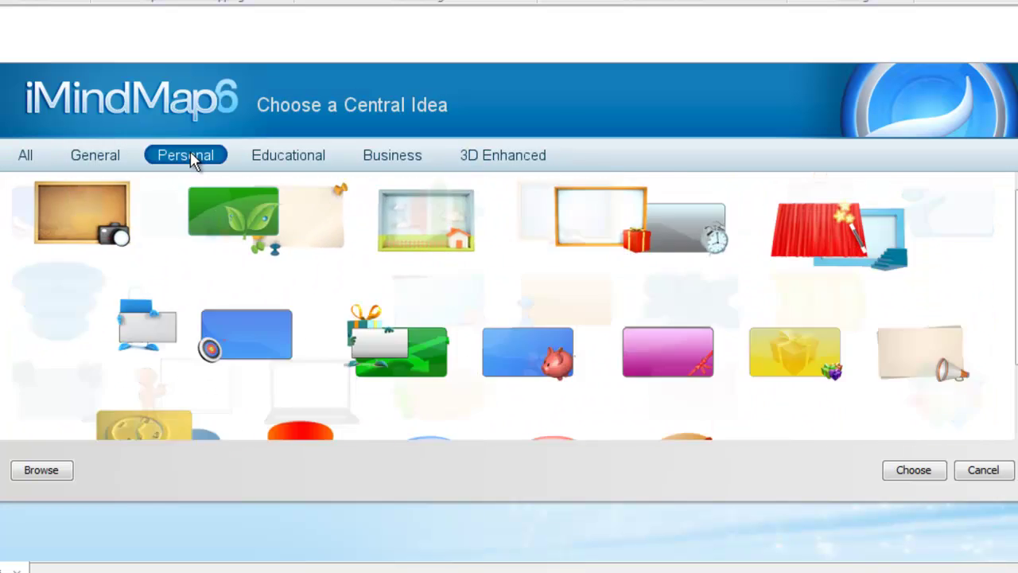
left_click(509, 158)
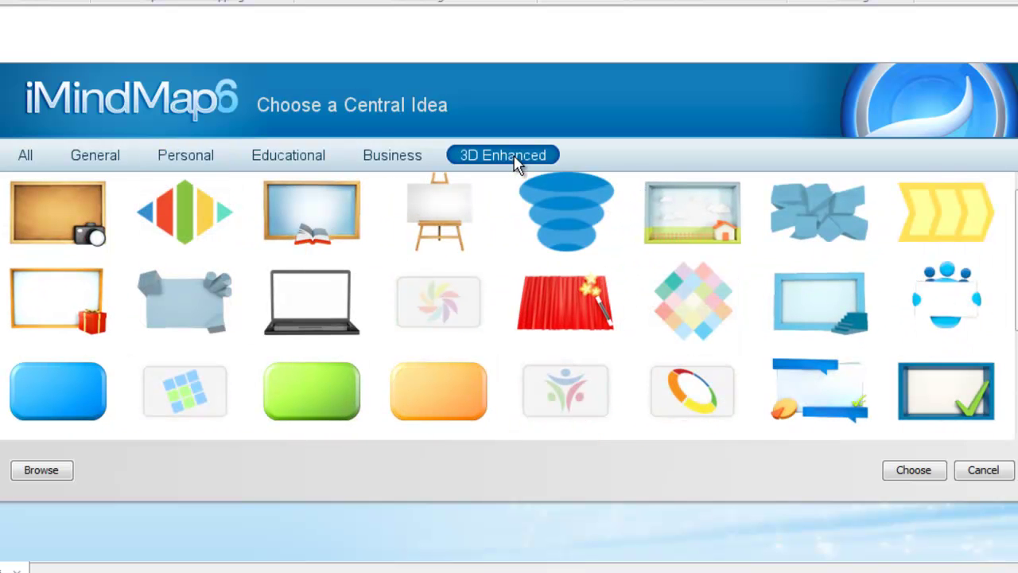
left_click(557, 208)
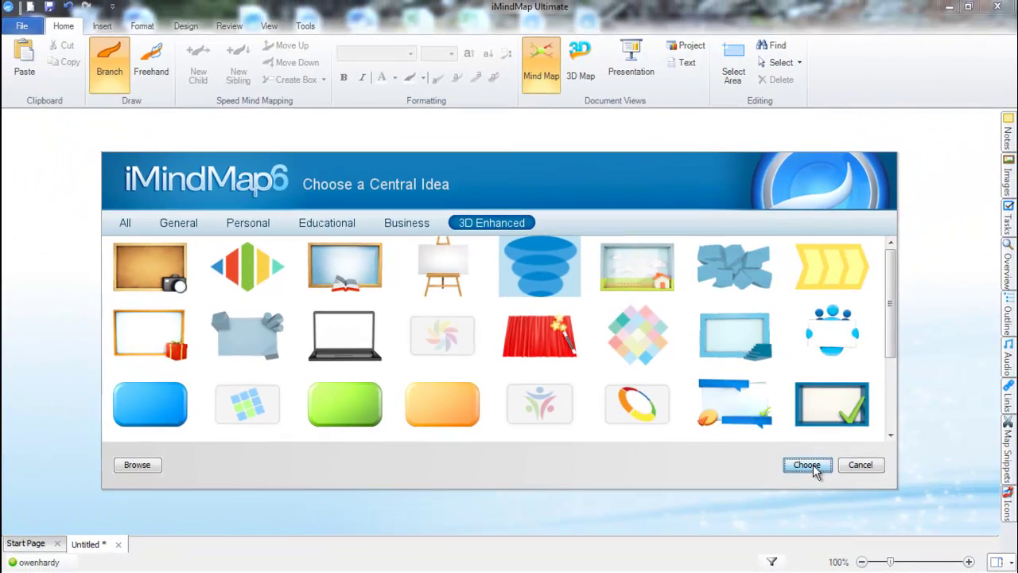
left_click(827, 467)
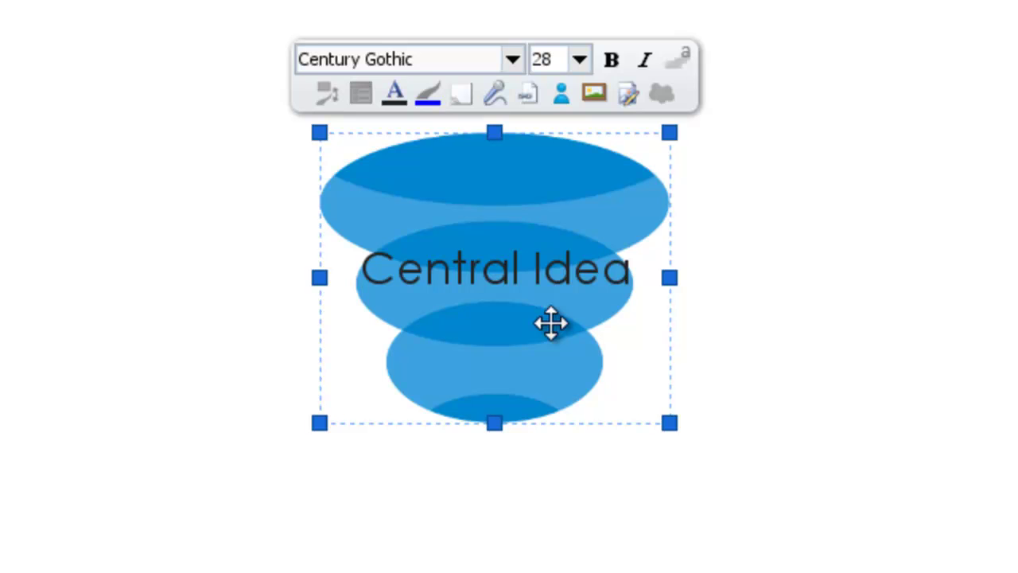
Label the central idea "New Text"
type("New Tec")
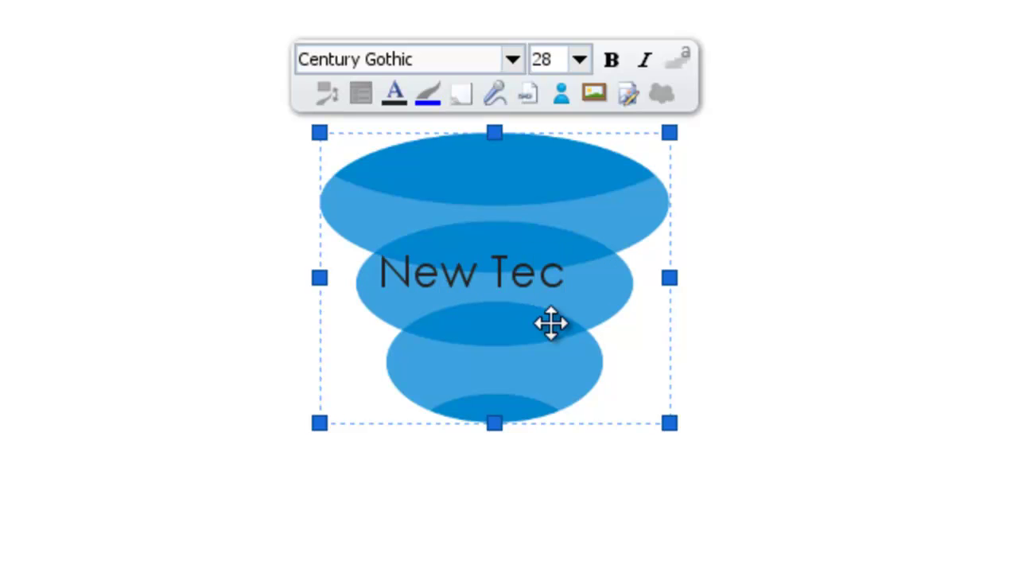
key("BackSpace")
type("xt")
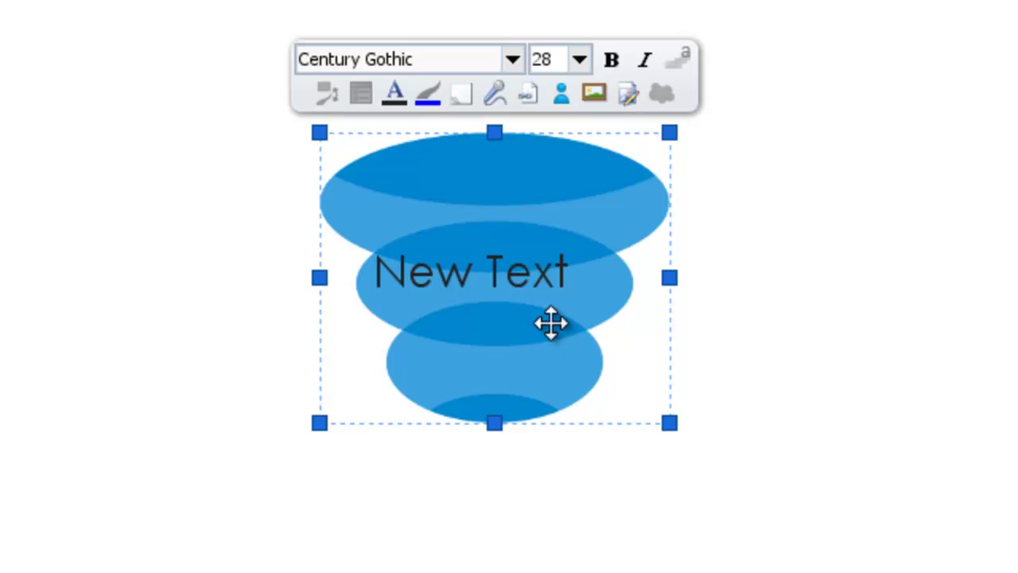
key("Return")
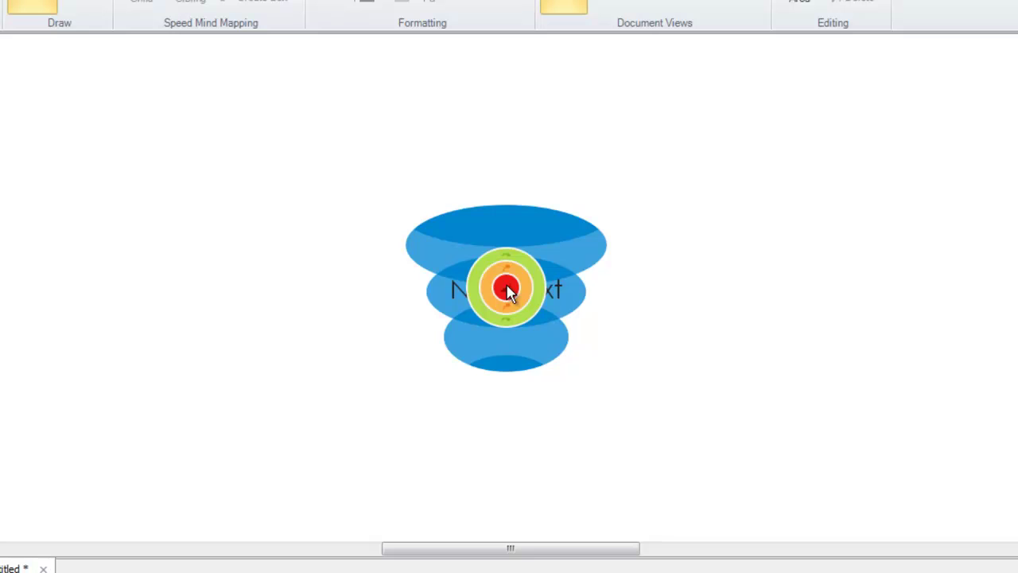
Draw a main branch from the central idea toward the upper right and label it "Branch"
mouse_move(506, 288)
left_mouse_down()
mouse_move(723, 196)
mouse_move(838, 162)
mouse_move(862, 218)
mouse_move(828, 154)
mouse_move(848, 273)
mouse_move(810, 170)
mouse_move(770, 124)
mouse_move(786, 173)
mouse_move(785, 149)
left_mouse_up()
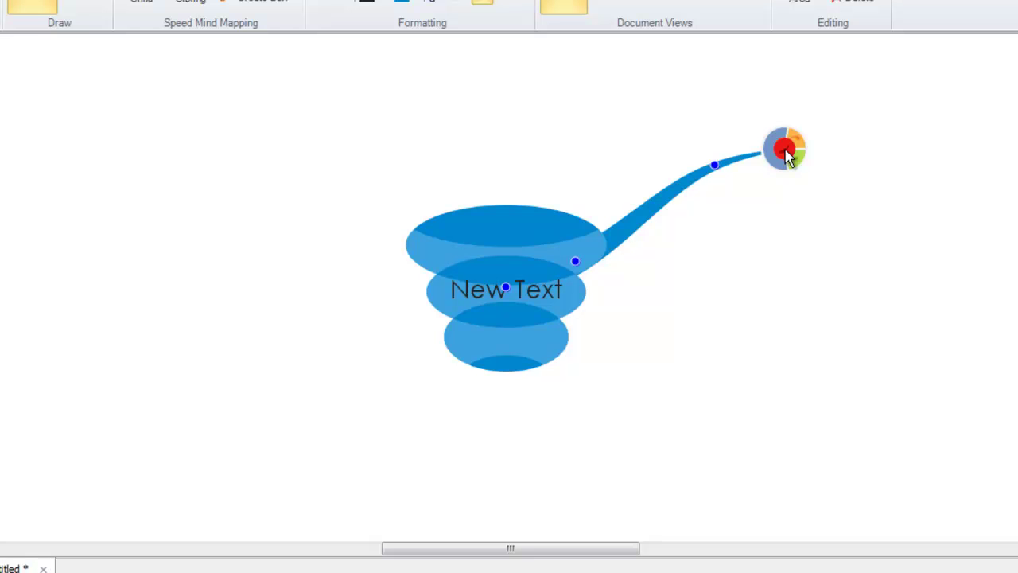
type("Bran")
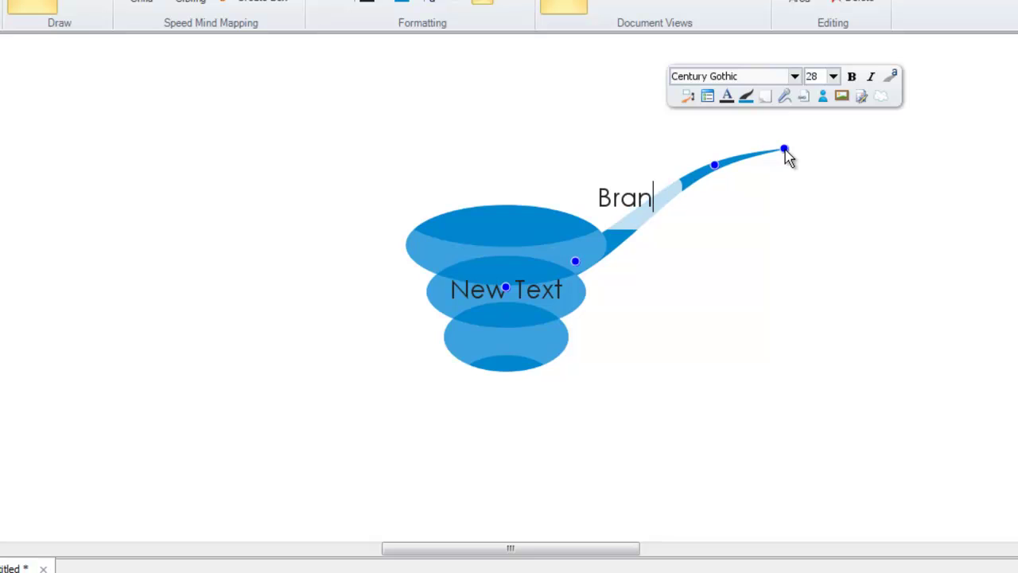
type("ch")
key("Return")
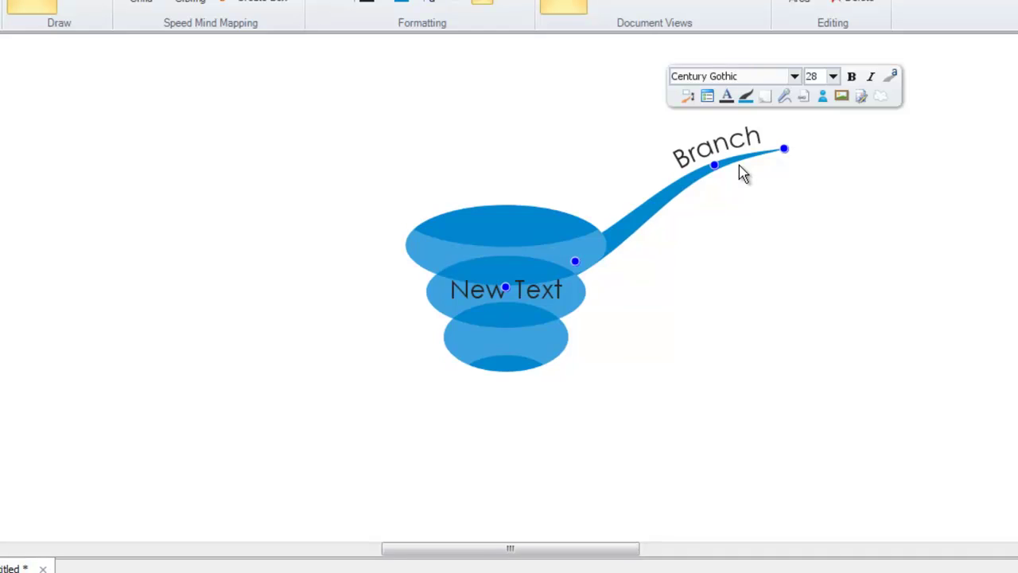
Add a standard child branch at the end of Branch, rising to the right, and label it "Standard"
mouse_move(782, 153)
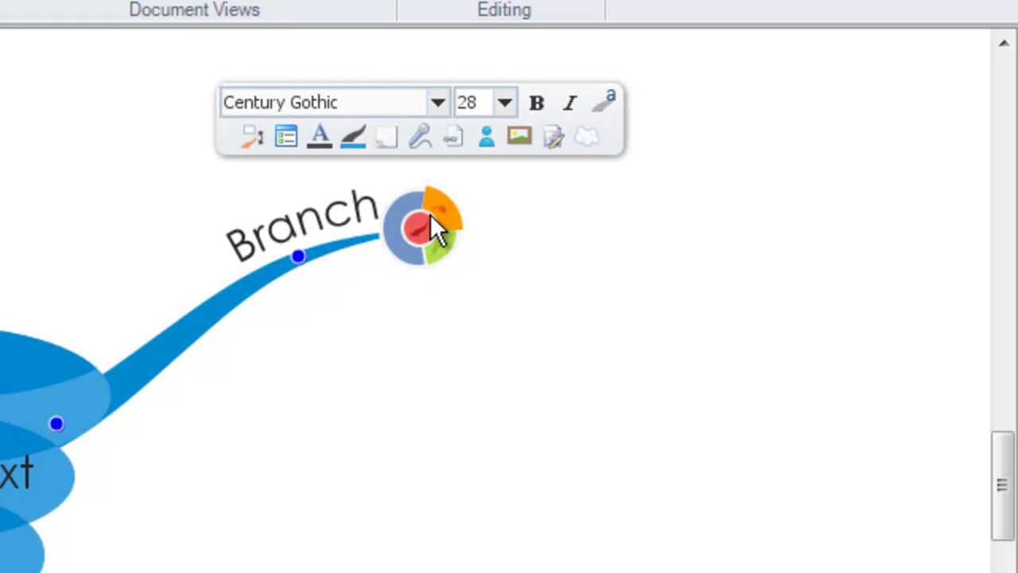
left_click_drag(424, 226, 644, 153)
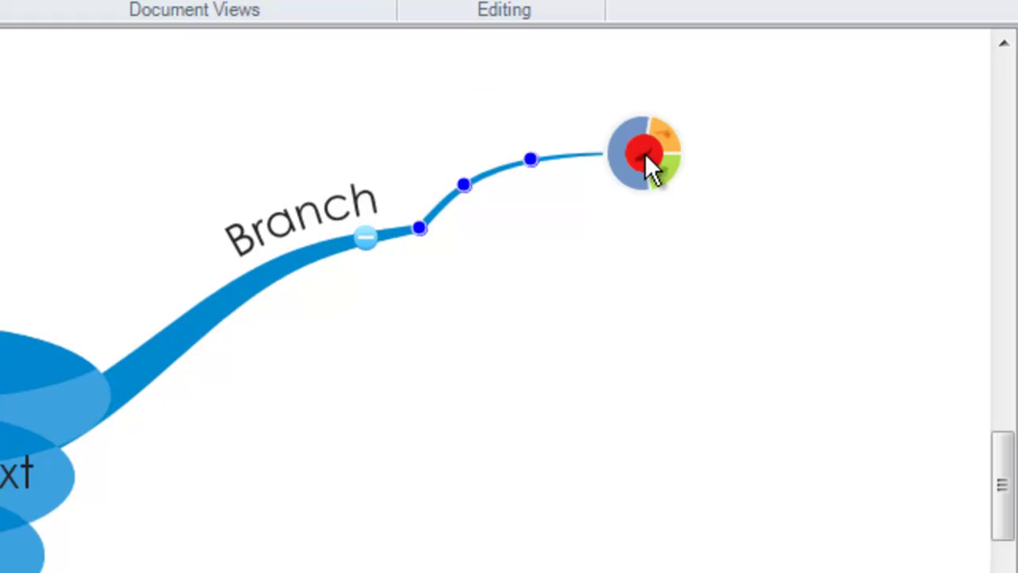
type("Standard")
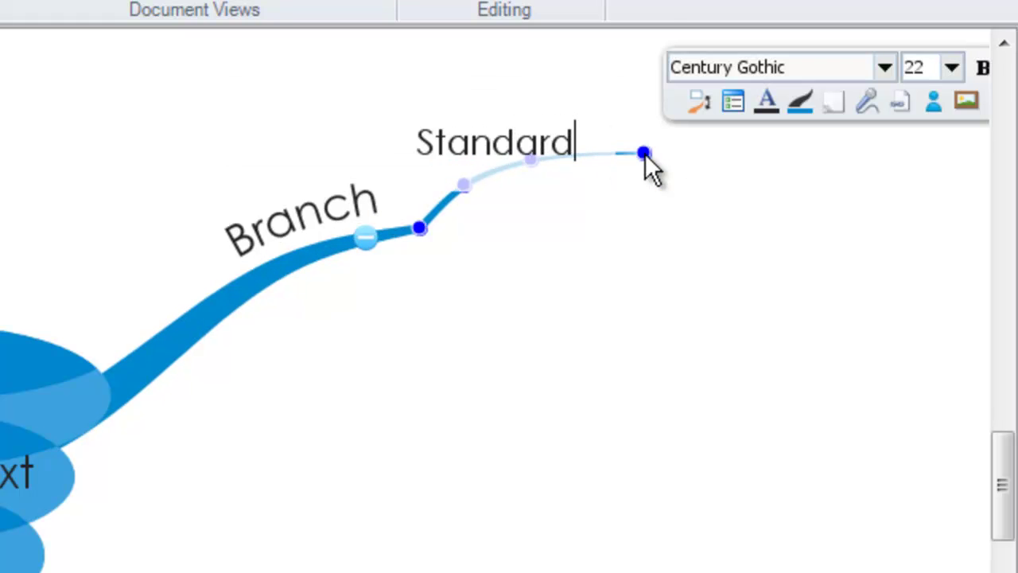
key("Return")
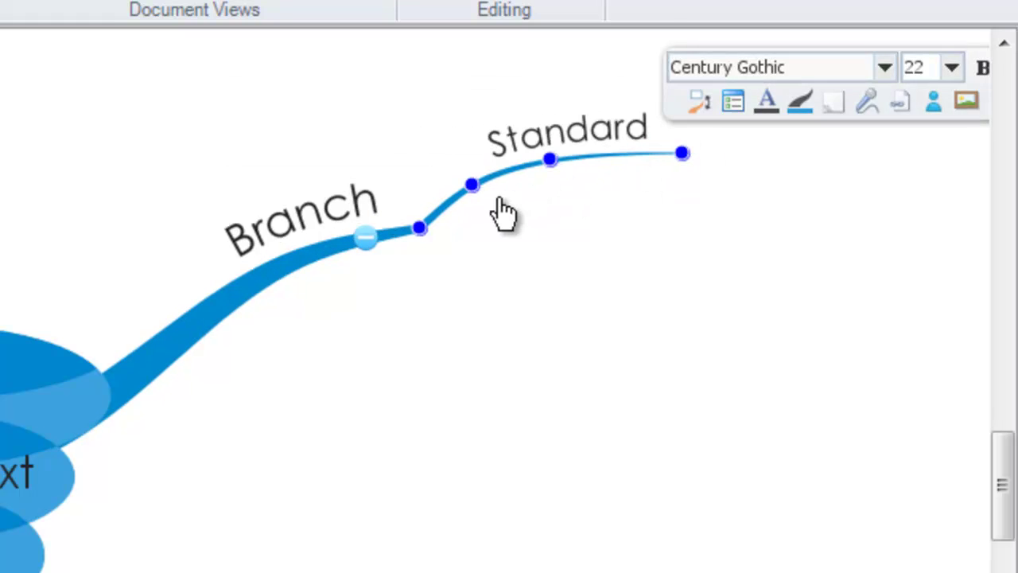
Add a box branch labelled "Box Branches" below Standard and link the end of Standard to it with a relationship line
mouse_move(424, 226)
mouse_move(440, 219)
left_mouse_down()
mouse_move(487, 286)
mouse_move(687, 314)
mouse_move(755, 286)
left_mouse_up()
type("Box ")
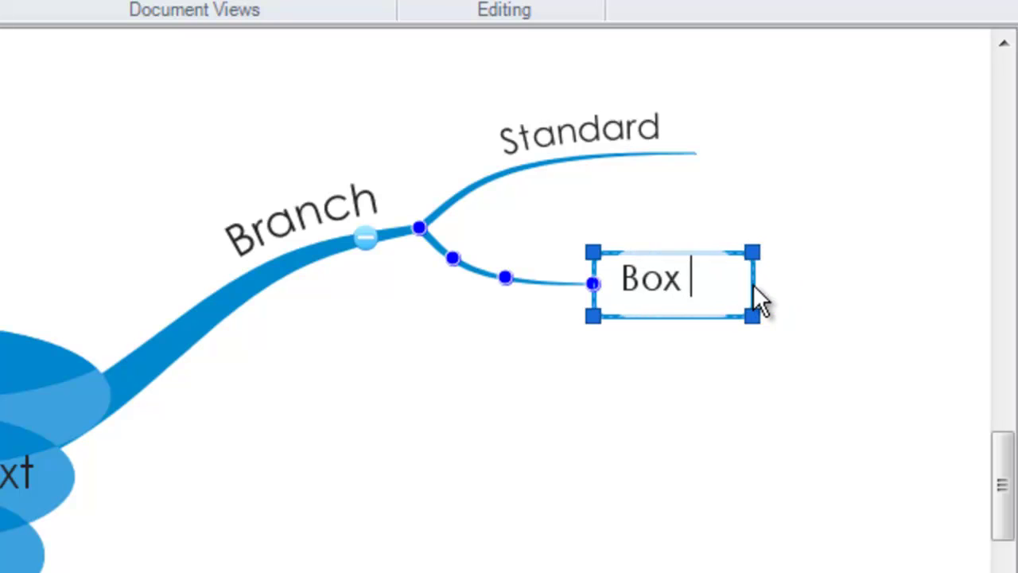
type("Branches")
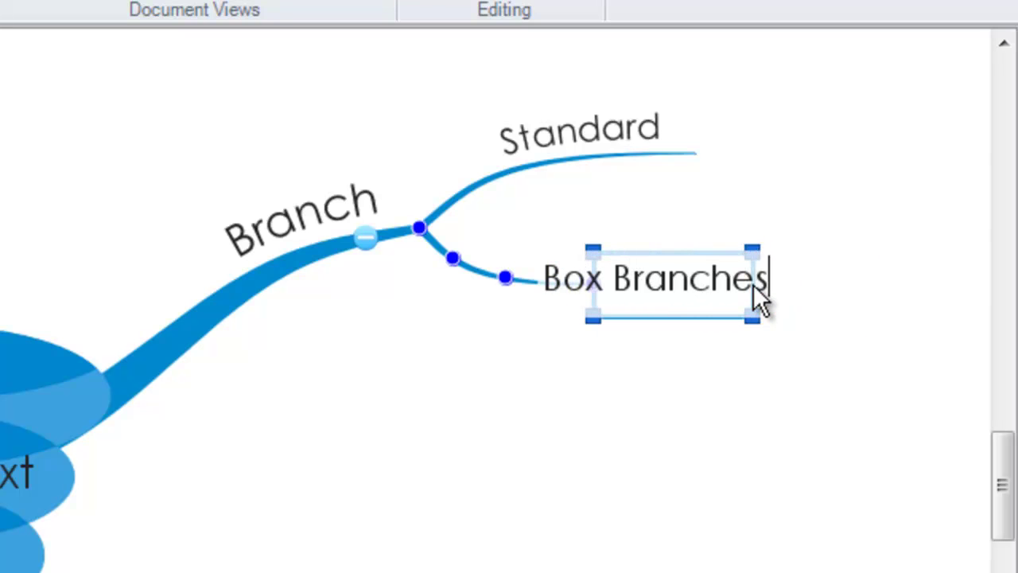
key("Return")
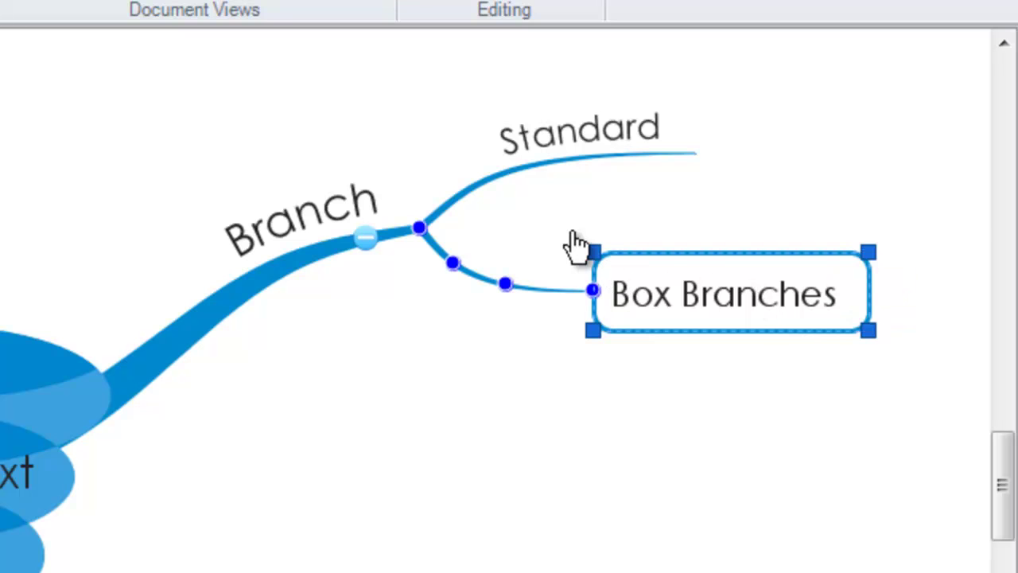
mouse_move(684, 143)
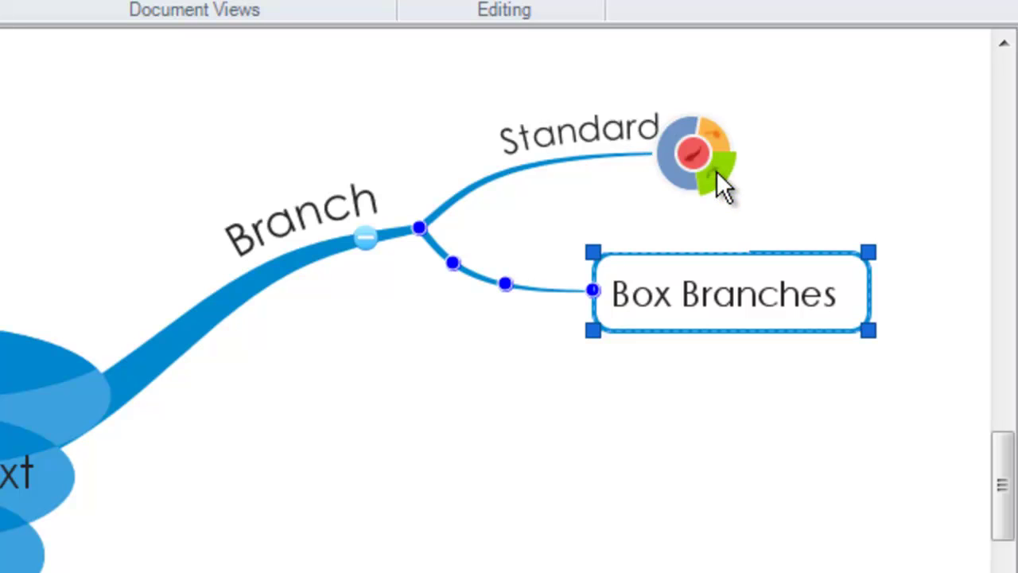
mouse_move(718, 168)
left_mouse_down()
mouse_move(813, 211)
mouse_move(878, 287)
mouse_move(667, 302)
mouse_move(452, 242)
mouse_move(850, 265)
left_mouse_up()
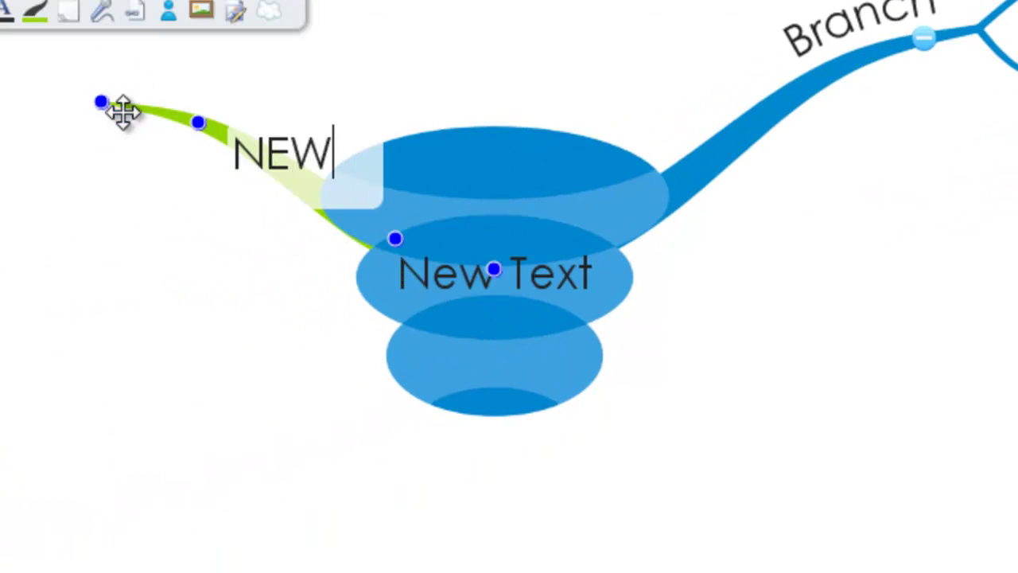
Draw a child branch leftward from the end of the green NEW branch and label it "Child"
left_click_drag(102, 102, 0, 50)
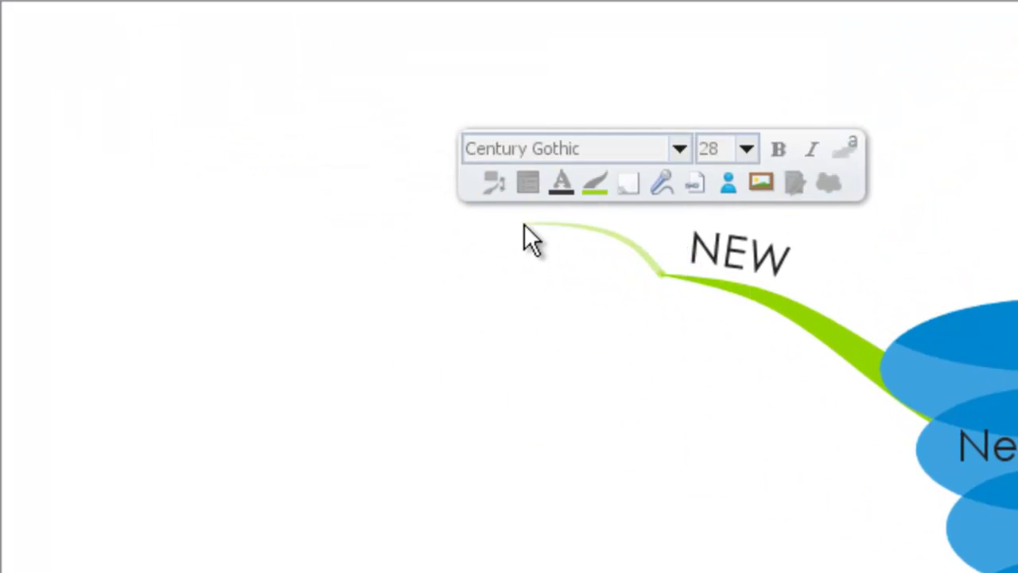
left_click_drag(524, 224, 498, 221)
type("Child")
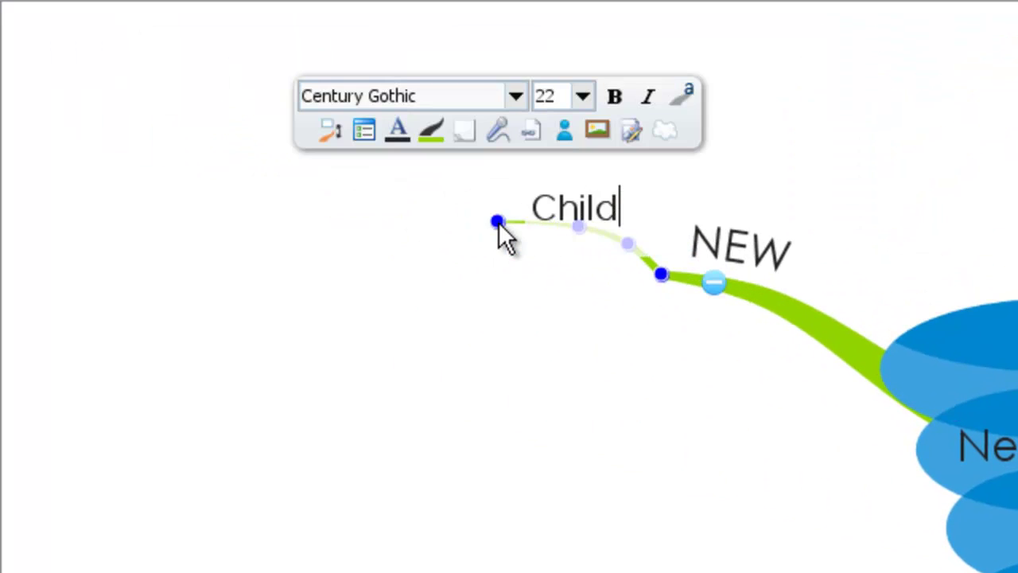
key("Return")
Add a box branch labelled "Box 2" to NEW below Child, and extend it with a child branch labelled "Grandchild"
mouse_move(650, 263)
left_click_drag(650, 264, 363, 394)
type("Box 2")
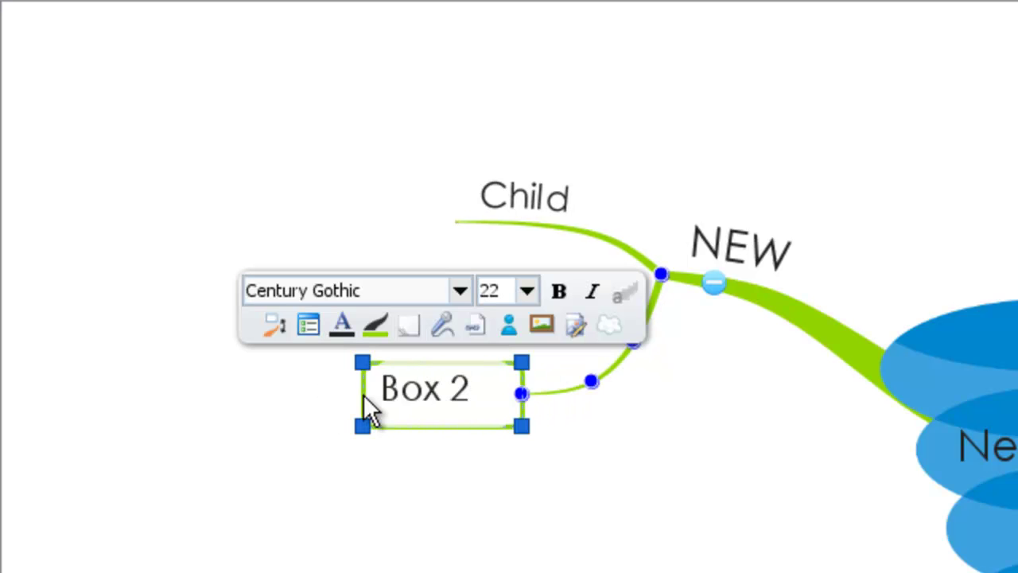
mouse_move(363, 393)
key("Return")
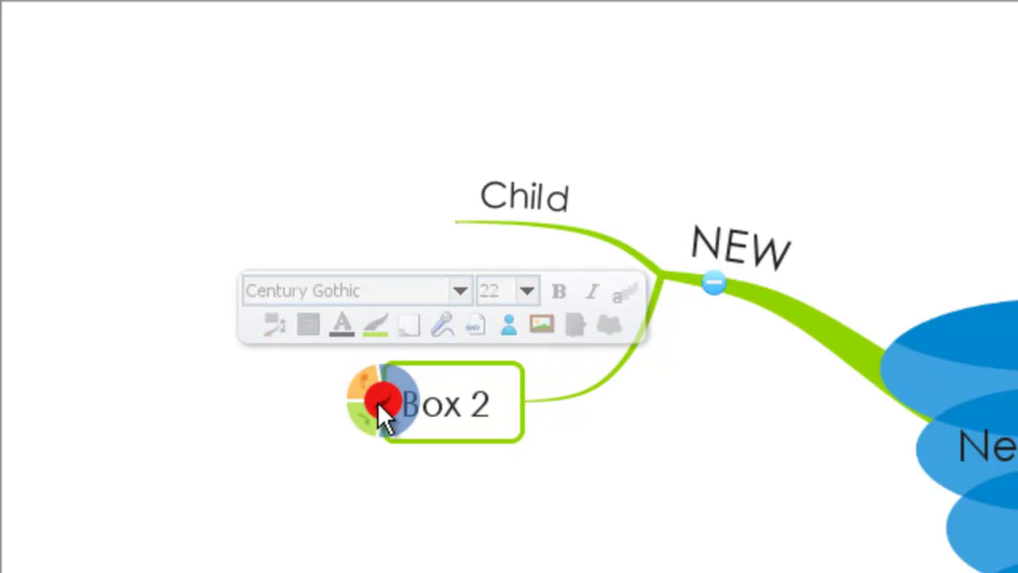
left_click_drag(377, 402, 178, 327)
type("Grandchild")
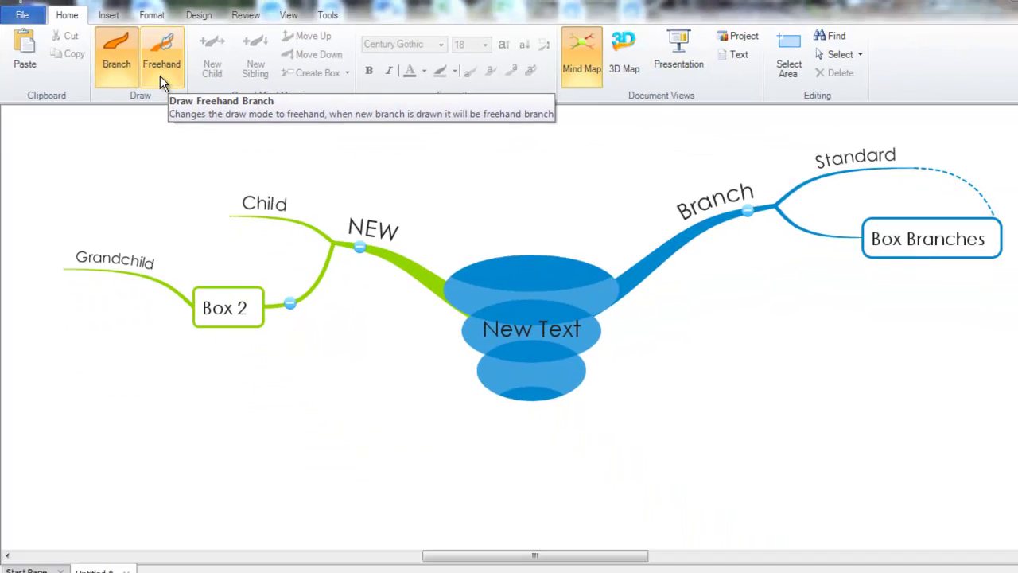
Draw a wavy freehand main branch rightward from the central idea, and label the freehand branch off Child "Freehand"
left_click(261, 112)
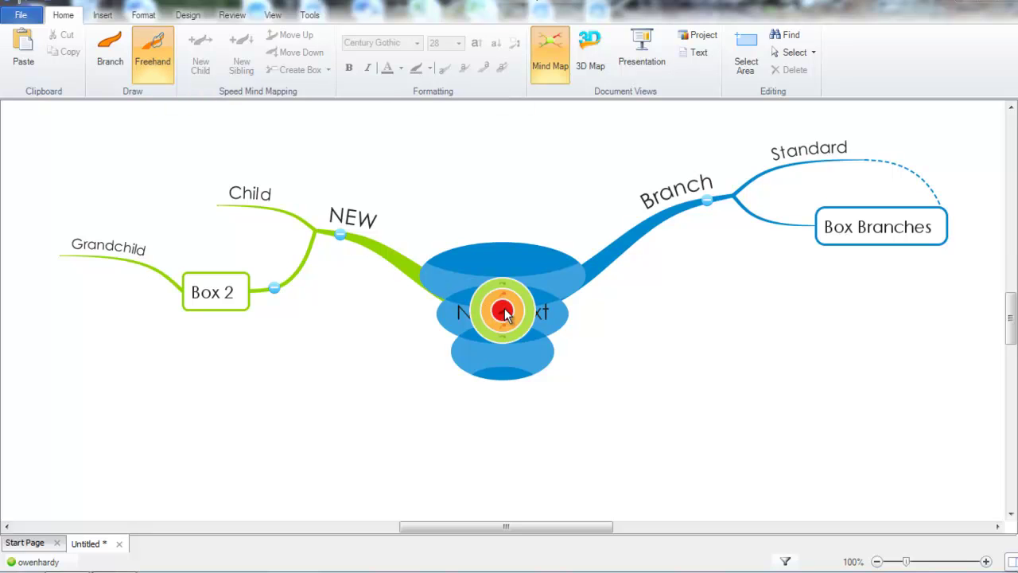
mouse_move(506, 313)
left_mouse_down()
mouse_move(582, 358)
mouse_move(636, 309)
mouse_move(663, 314)
mouse_move(693, 368)
mouse_move(764, 318)
mouse_move(771, 342)
mouse_move(812, 358)
mouse_move(857, 313)
mouse_move(871, 342)
mouse_move(857, 410)
mouse_move(823, 432)
mouse_move(736, 432)
mouse_move(693, 459)
left_mouse_up()
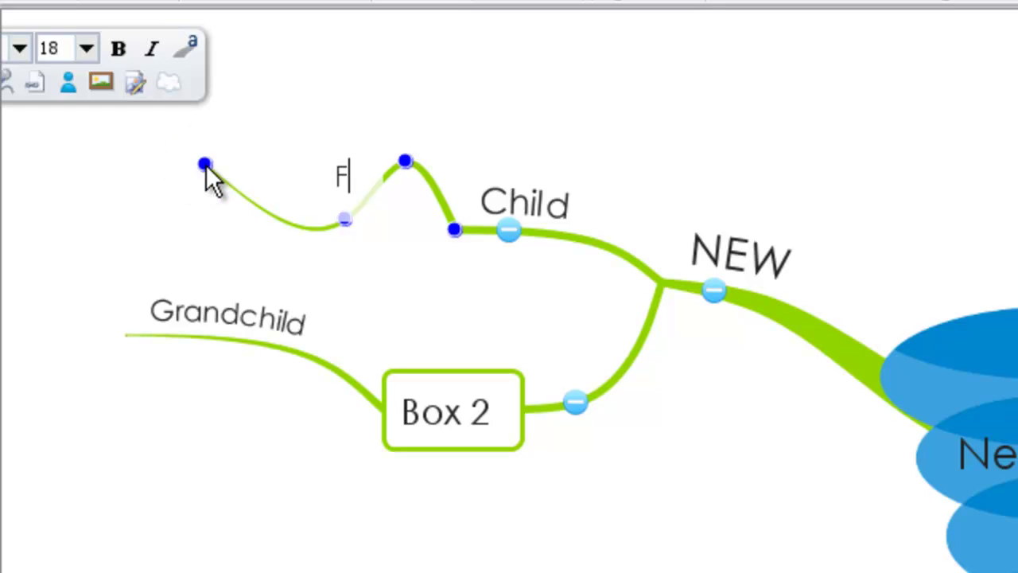
type("hand")
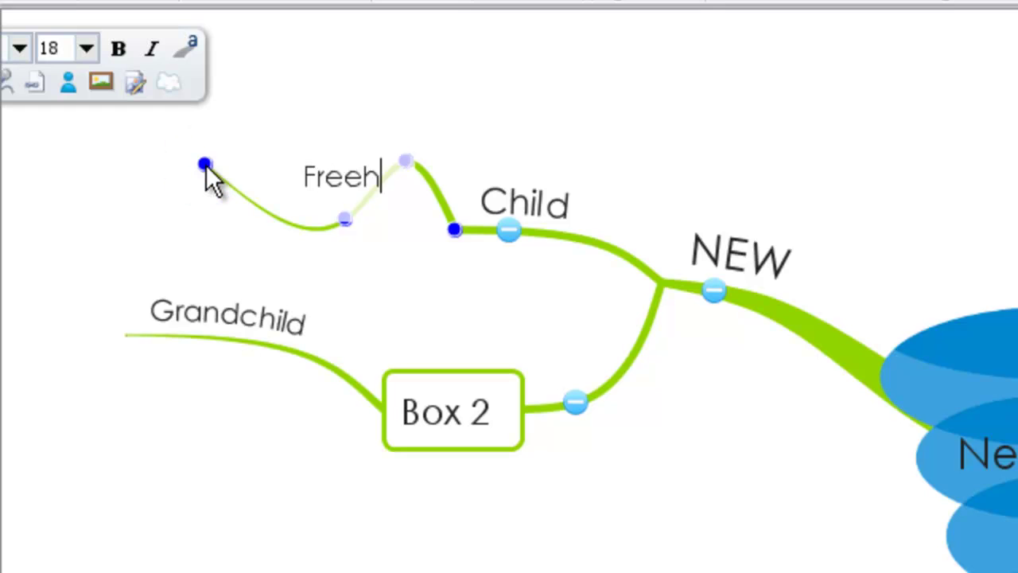
left_click(206, 164)
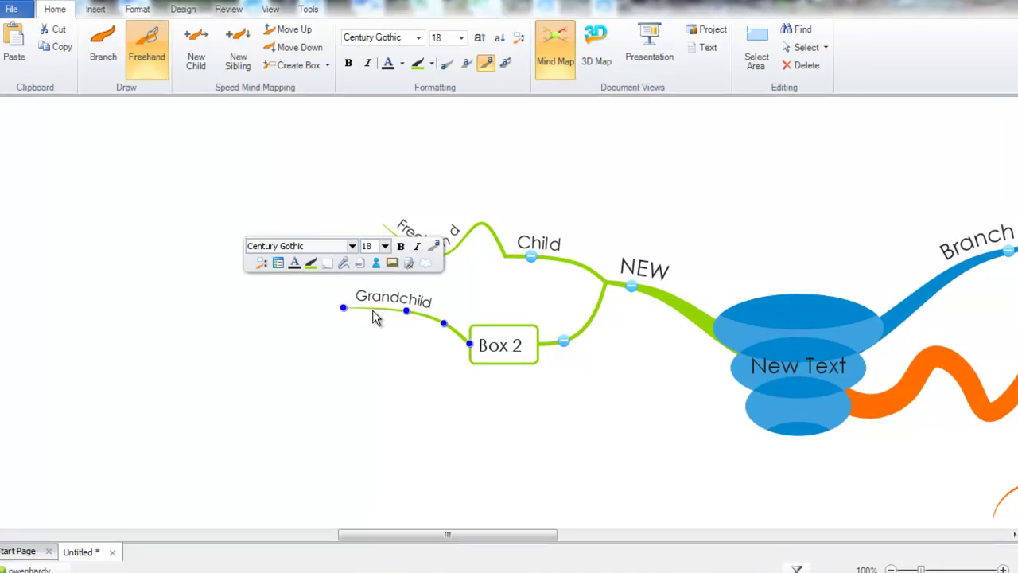
Extend the Grandchild branch with a child branch labelled "New", and label the child branch off that one "Tab"
left_click_drag(372, 311, 314, 309)
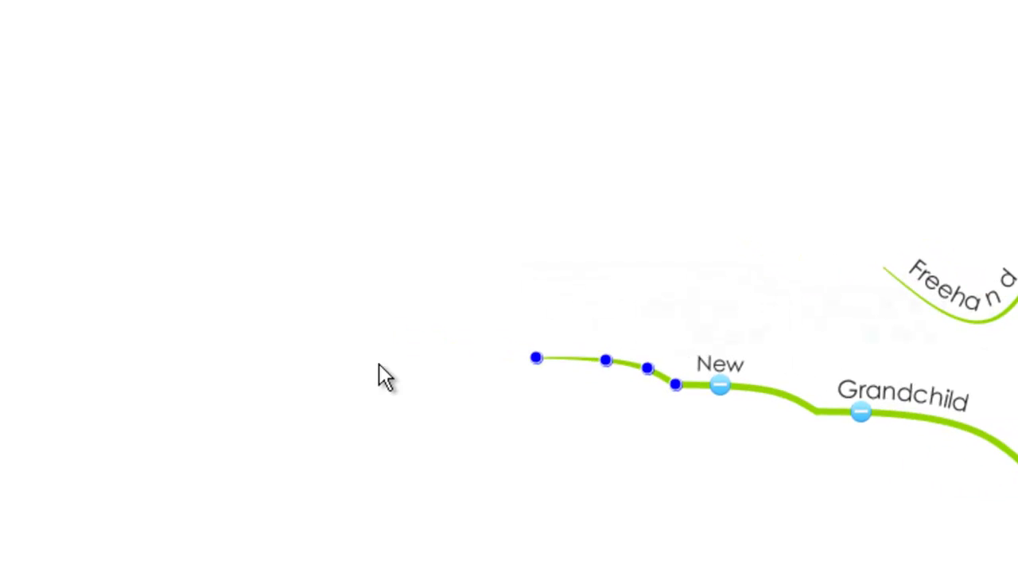
type("Tab")
key("Return")
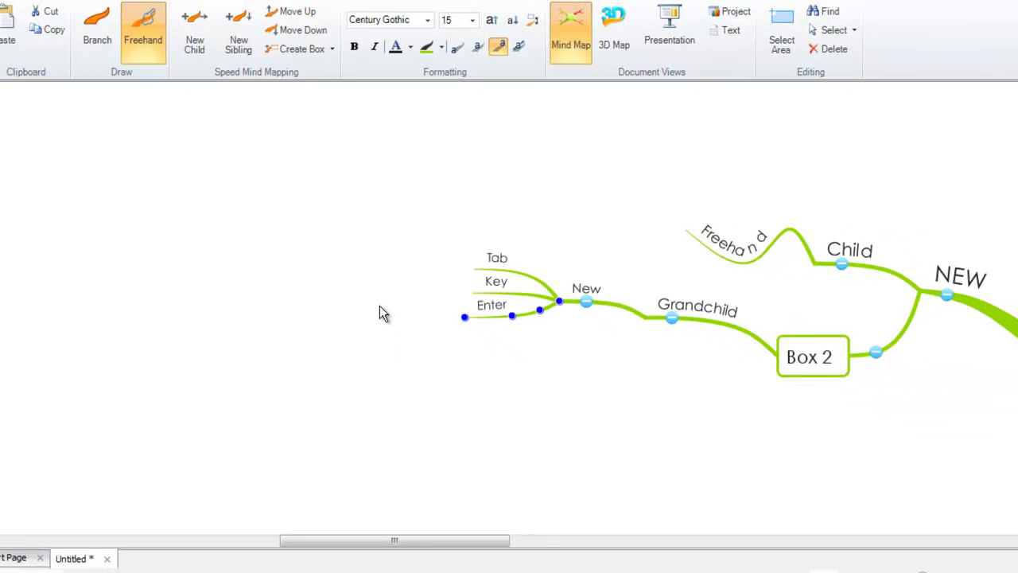
Move the selection from the Enter branch back through its parent branches to Box 2 and bring the map's centre into view
key("Right")
key("Right")
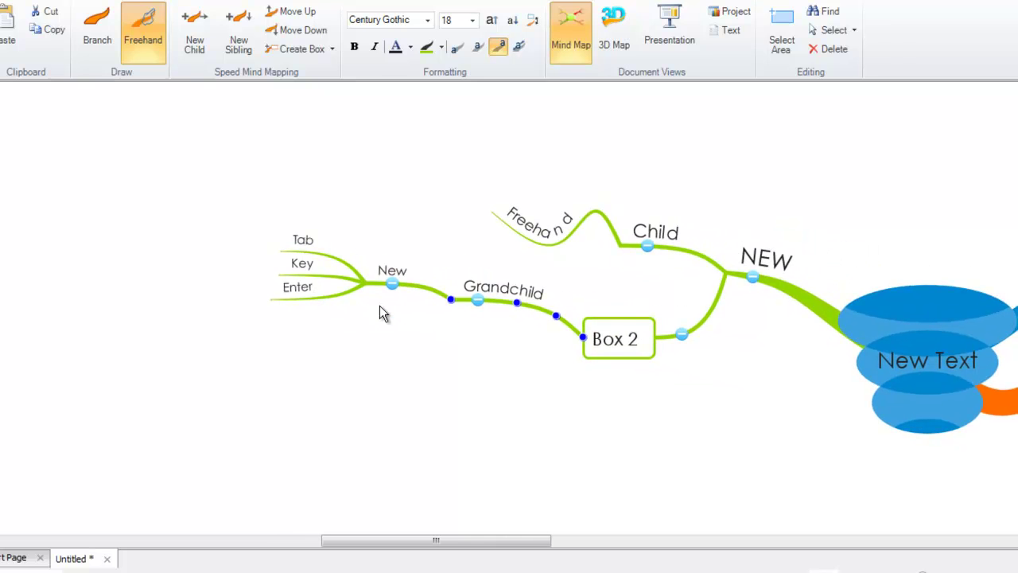
key("Right")
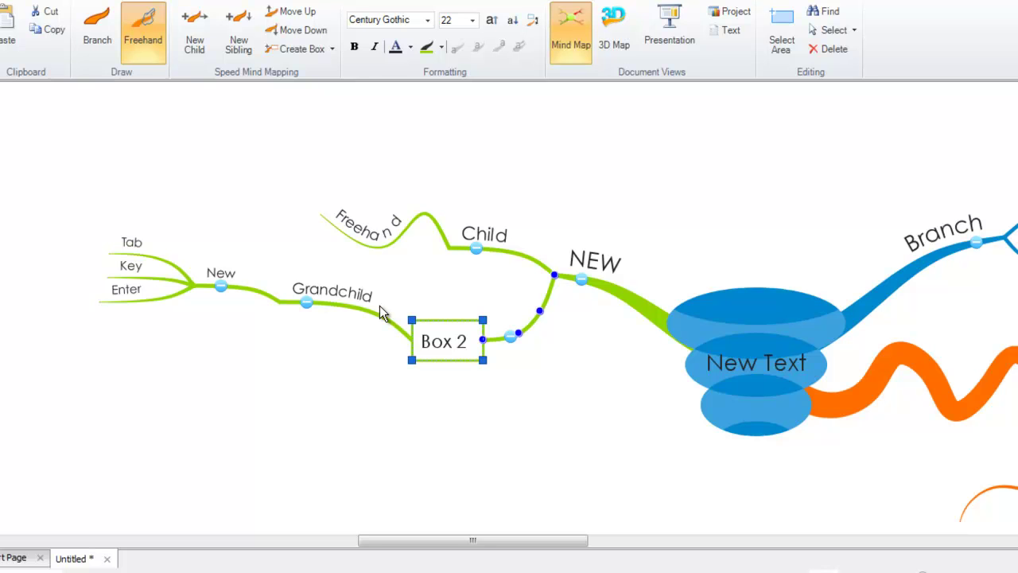
left_click_drag(552, 409, 277, 370)
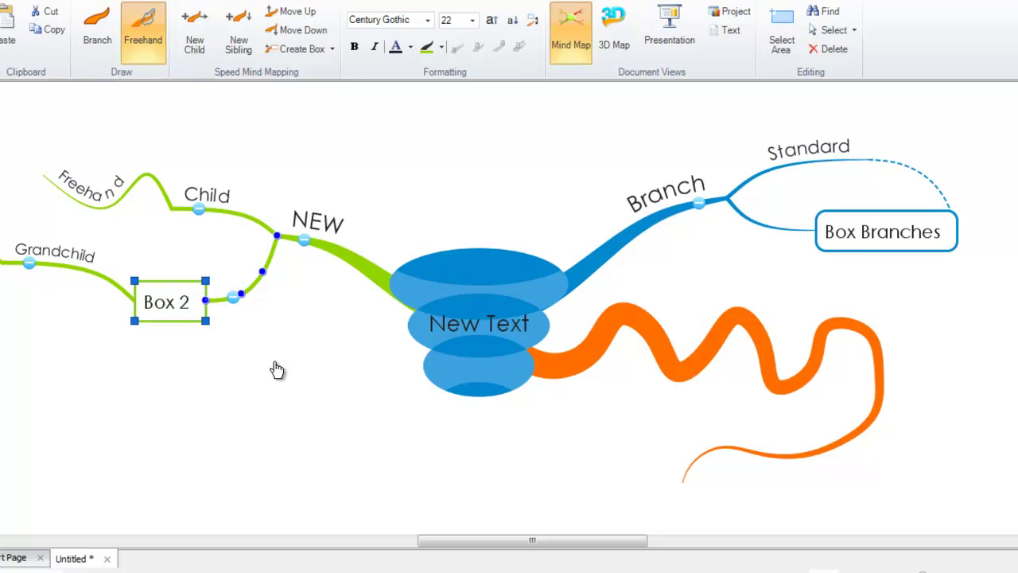
Move the outer end of the Branch main branch closer to the central idea, and reposition the Box Branches box above Standard
mouse_move(729, 199)
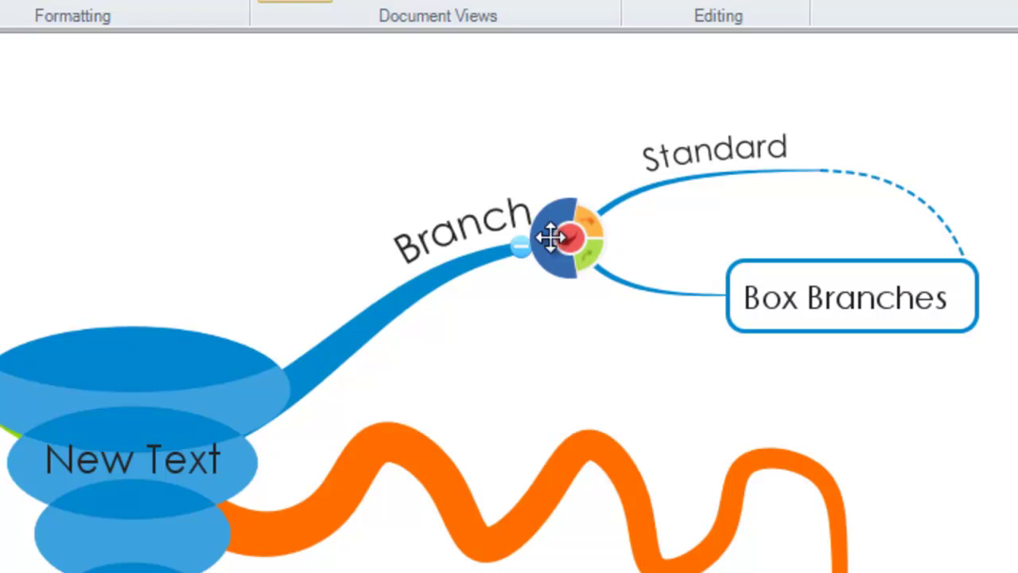
left_click(550, 237)
mouse_move(549, 230)
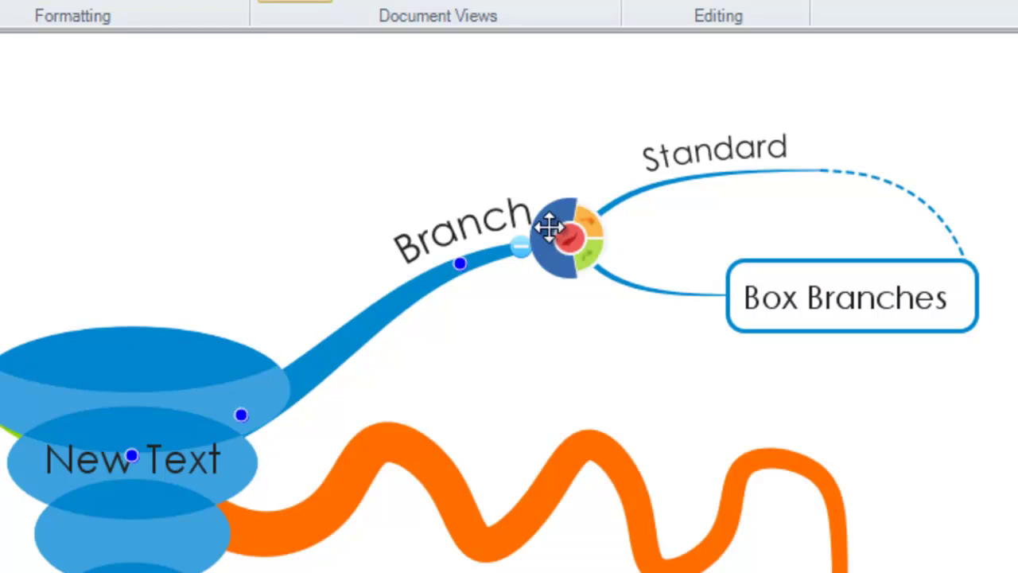
left_click_drag(552, 239, 467, 199)
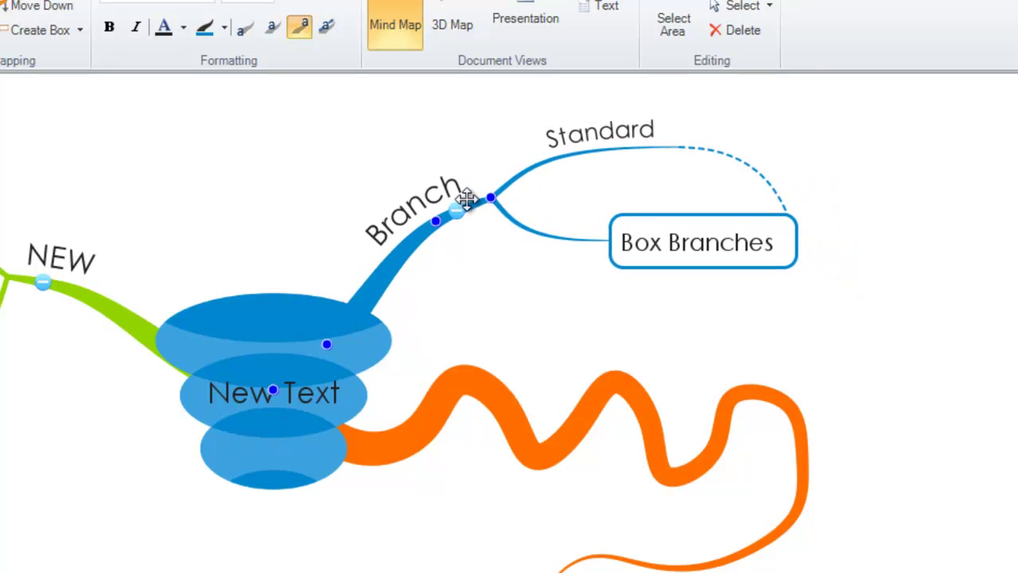
mouse_move(628, 148)
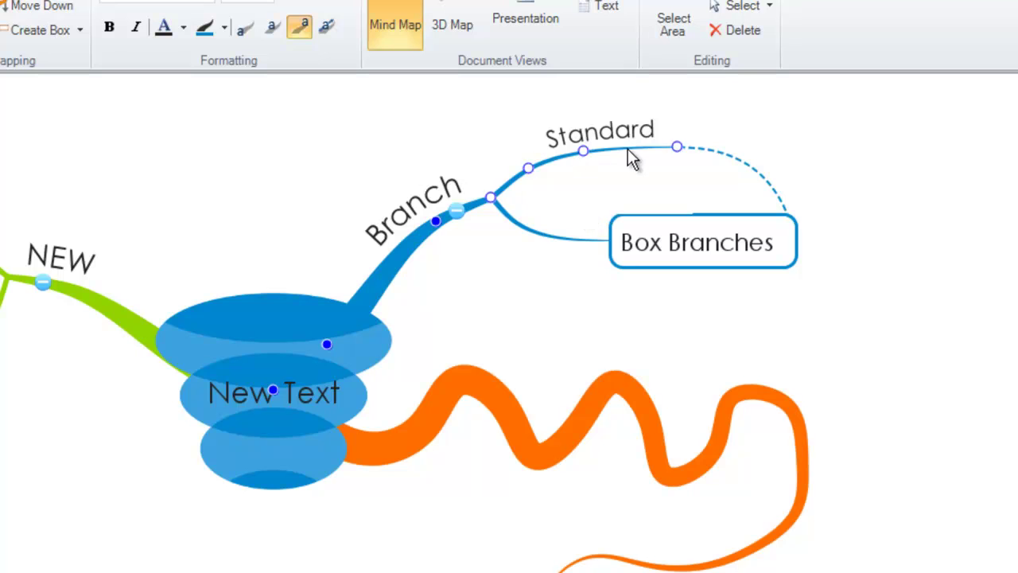
left_click_drag(788, 237, 714, 298)
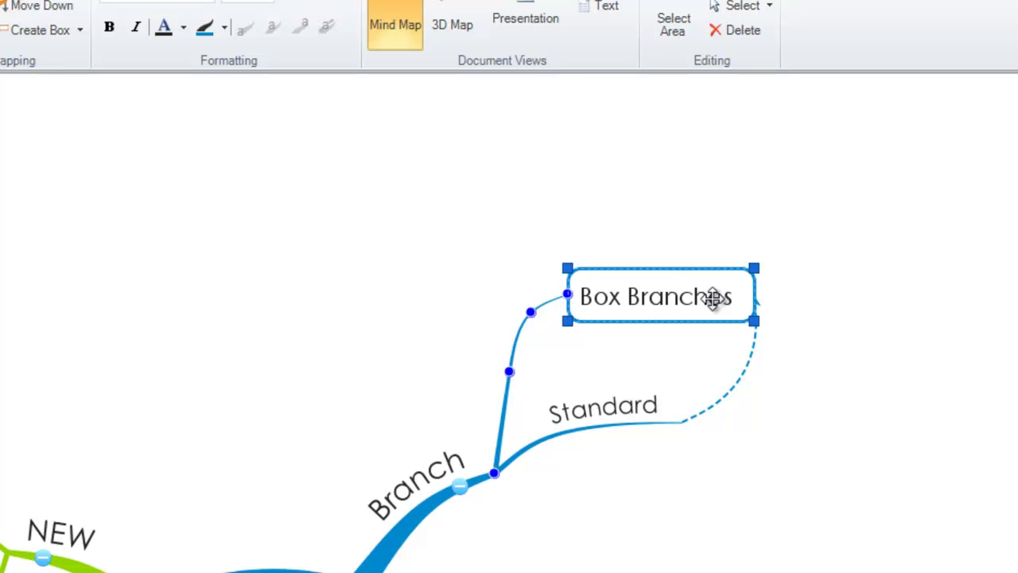
Reshape the Child branch off NEW by pulling its two middle control points downward
left_click(430, 522)
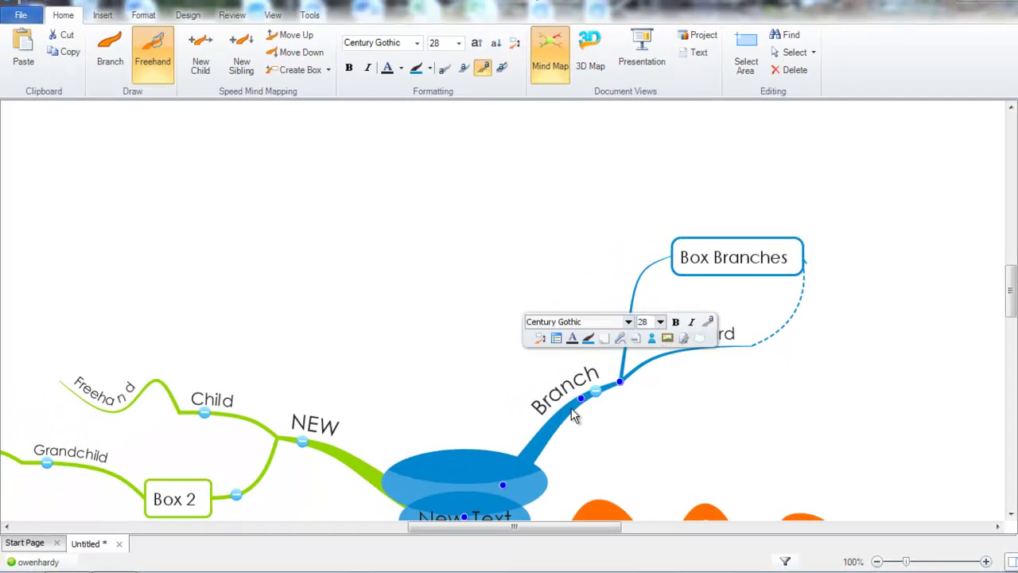
left_click(336, 458)
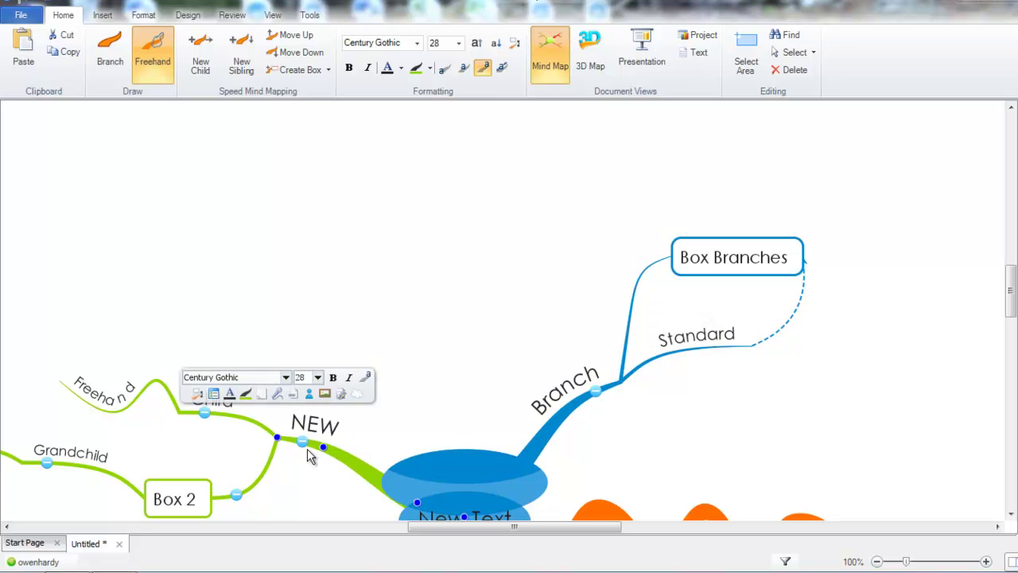
left_click(248, 431)
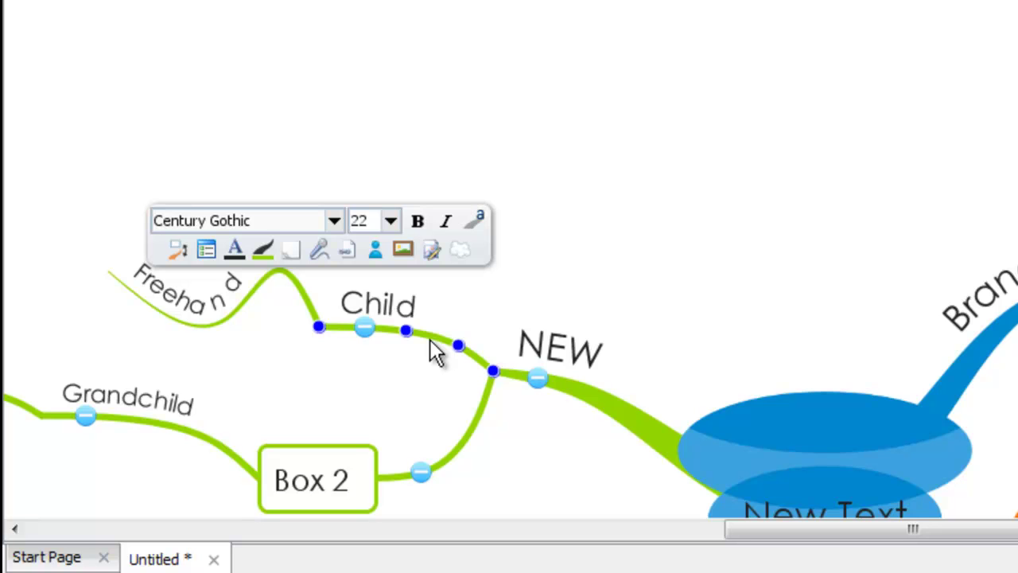
left_click_drag(407, 333, 402, 364)
left_click(401, 363)
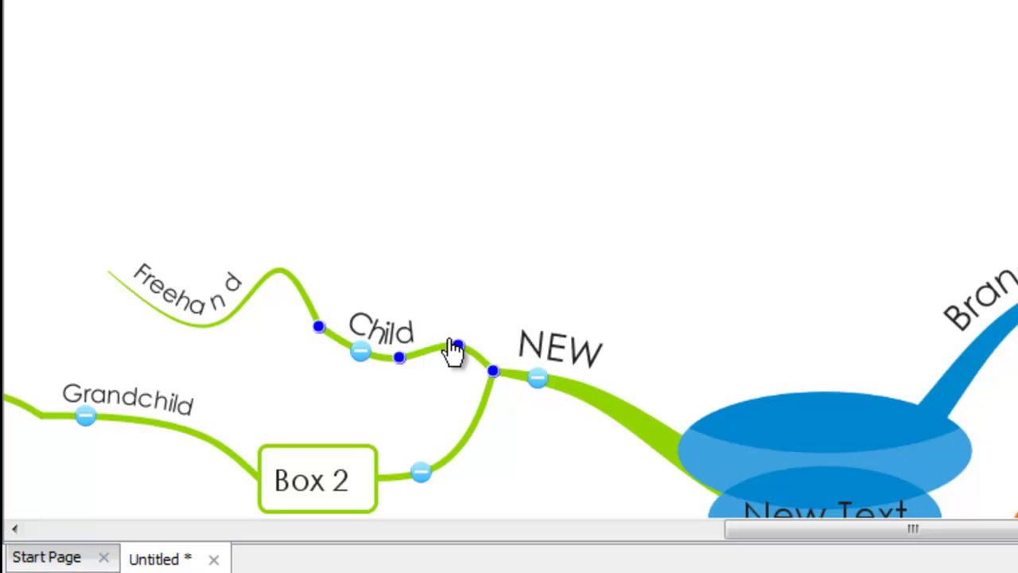
left_click_drag(454, 342, 450, 356)
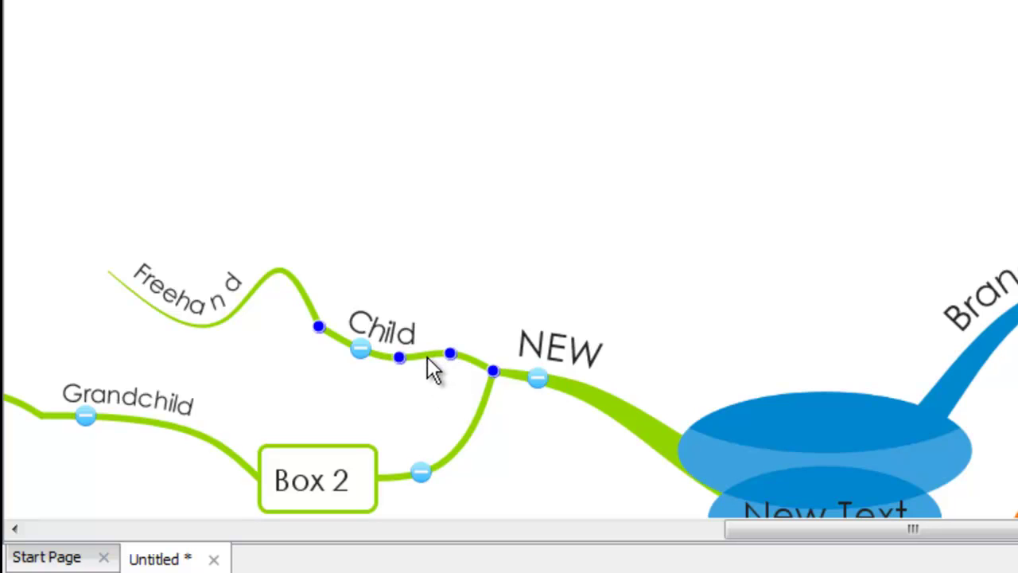
Add a control point between the two middle ones on the Child branch and pull it down into a dip
left_click(427, 357)
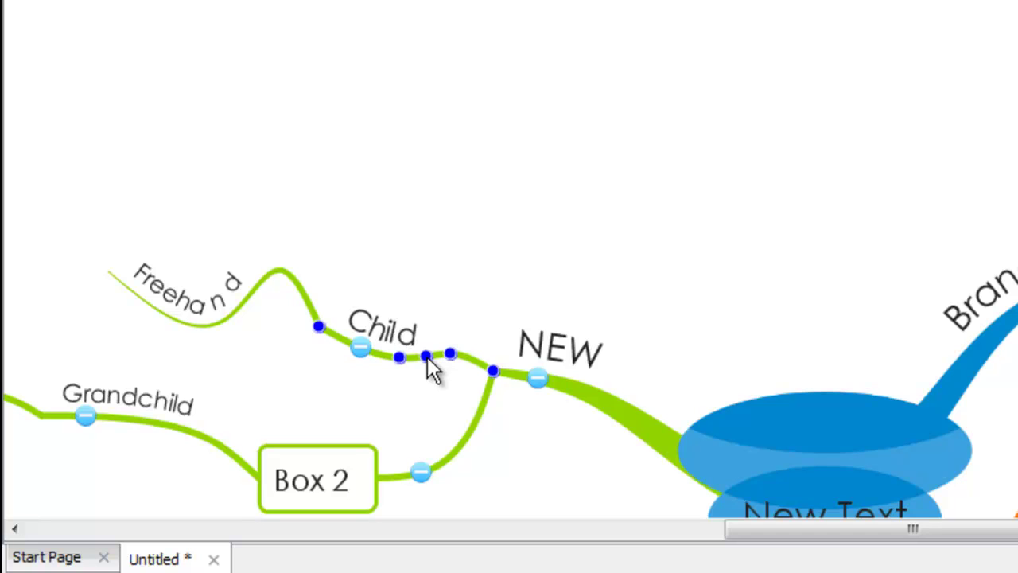
left_click_drag(428, 360, 424, 372)
left_click(420, 371)
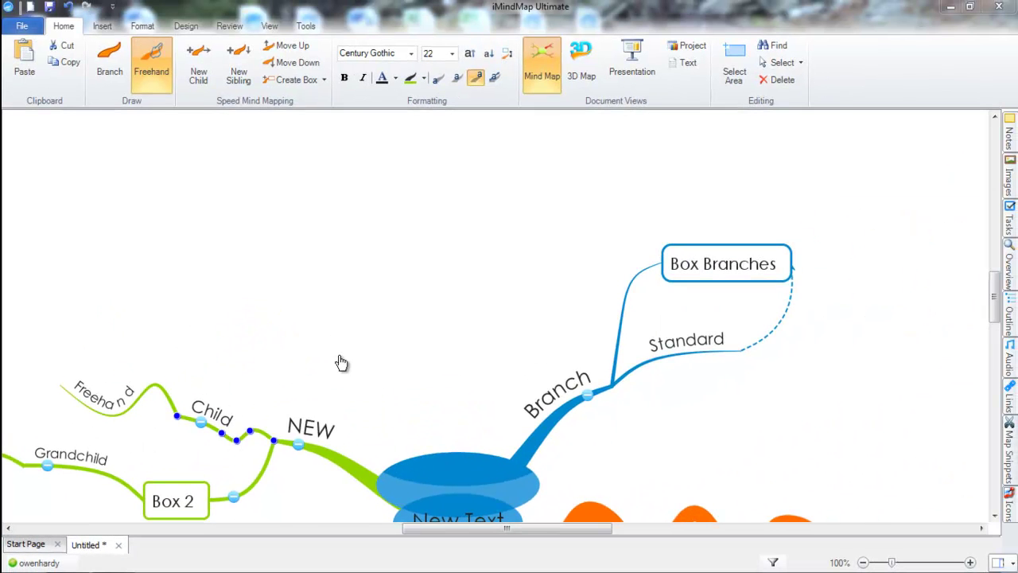
Draw a wavy freehand main branch from the central idea down and to the left, below Box 2
left_click_drag(340, 363, 382, 196)
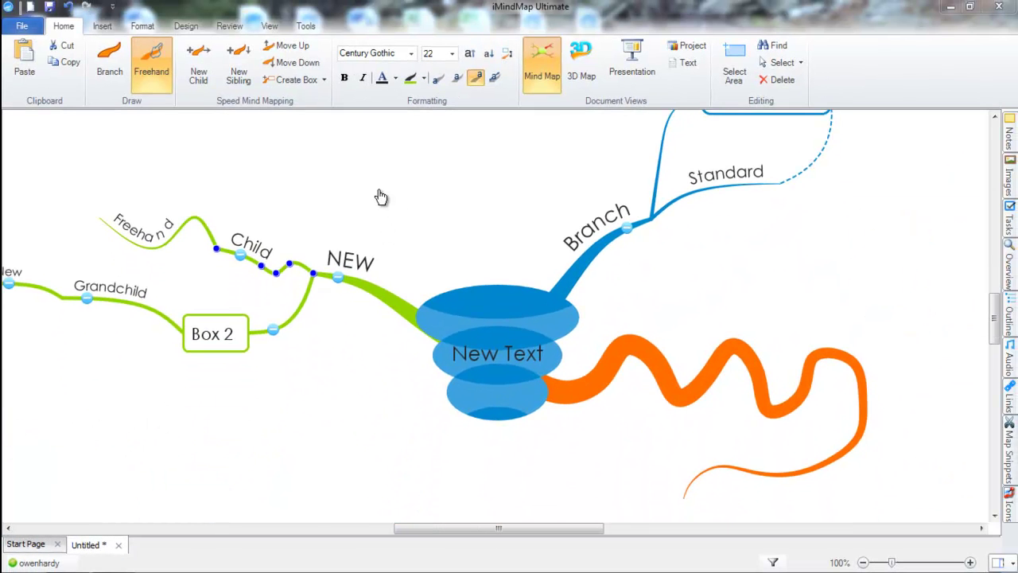
mouse_move(496, 352)
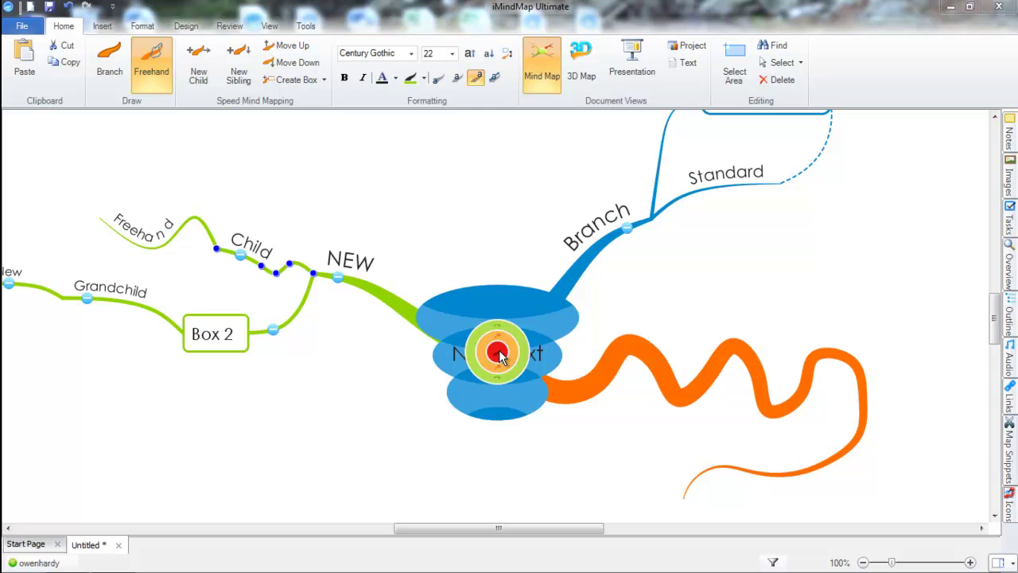
mouse_move(498, 355)
left_mouse_down()
mouse_move(327, 490)
mouse_move(265, 493)
mouse_move(240, 455)
mouse_move(199, 481)
left_mouse_up()
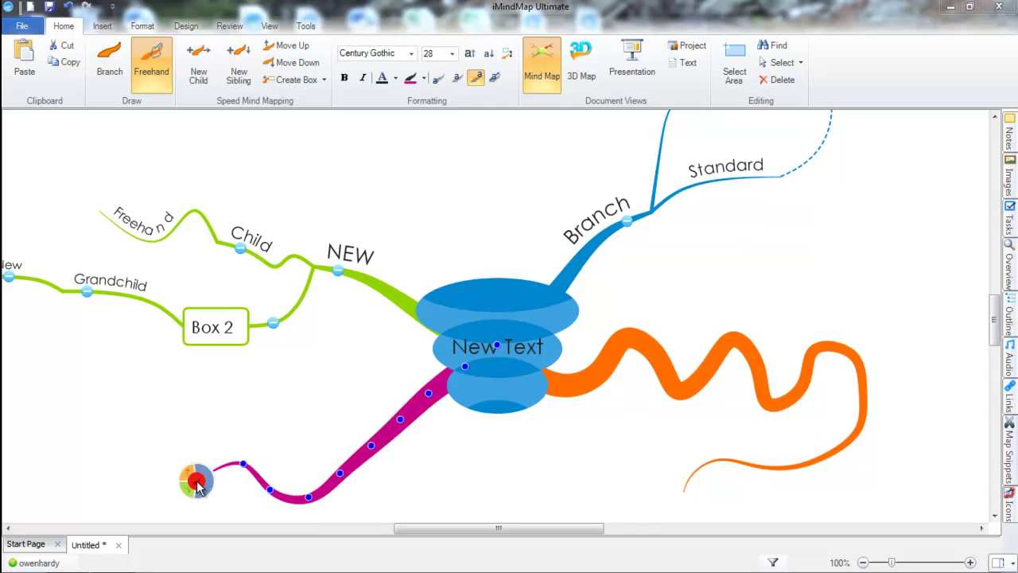
Switch to the Branch drawing mode and extend the purple freehand branch with an organic child branch labelled "Organic"
left_click(145, 86)
left_click(113, 87)
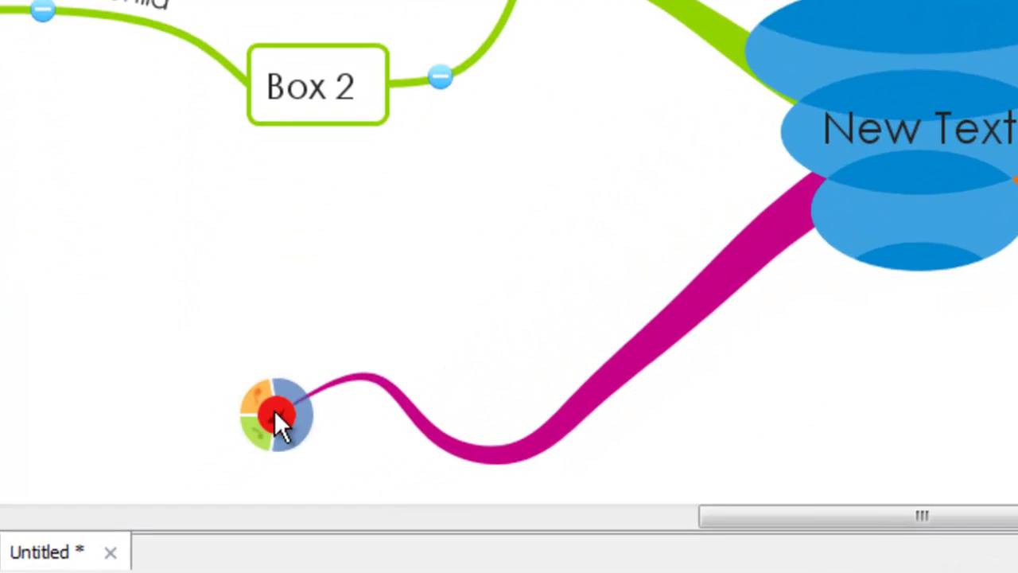
left_click_drag(274, 409, 102, 318)
type("Organic")
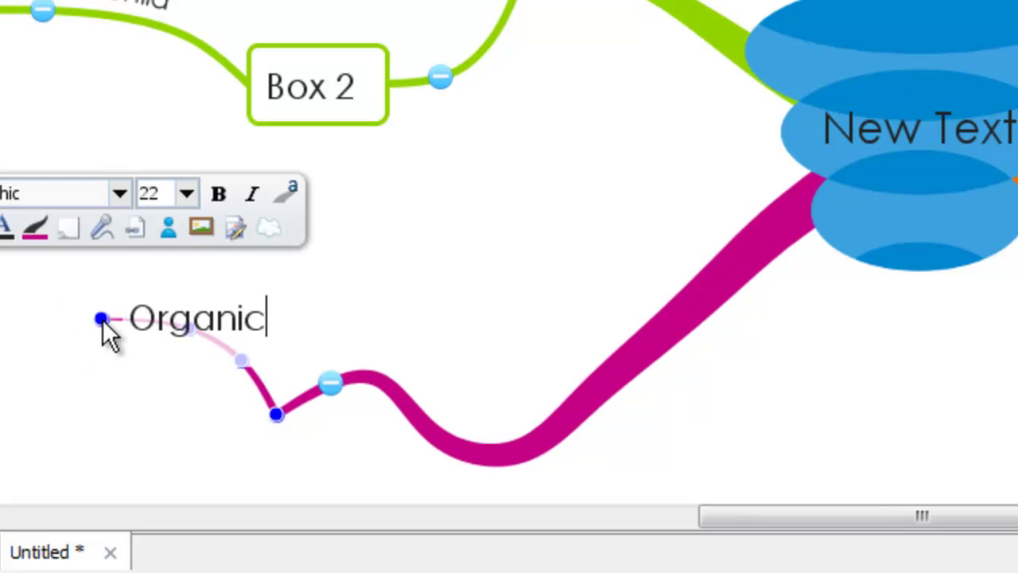
key("Return")
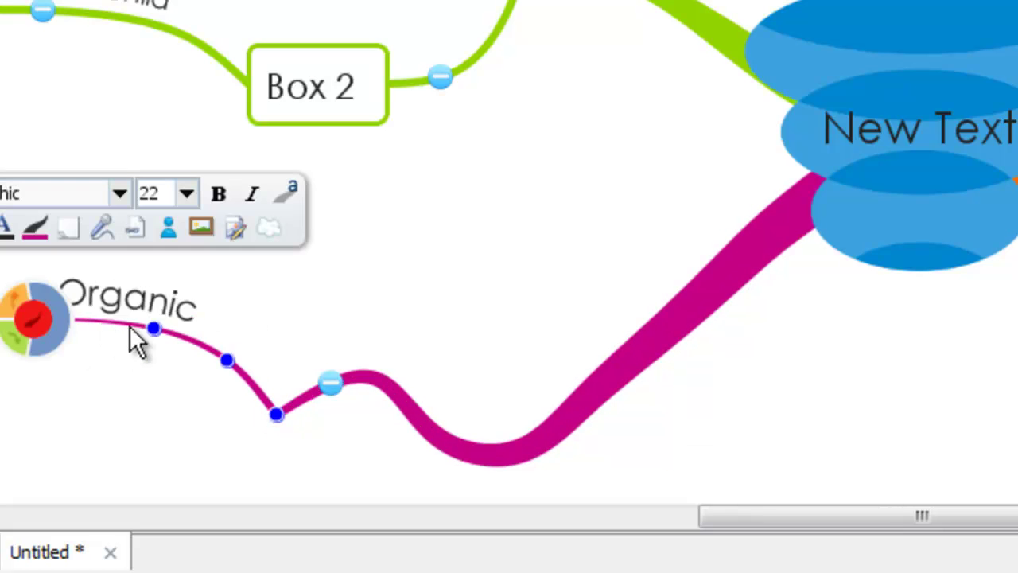
Label the purple freehand main branch "Adding" and move its outer end slightly up toward the central idea
left_click(556, 407)
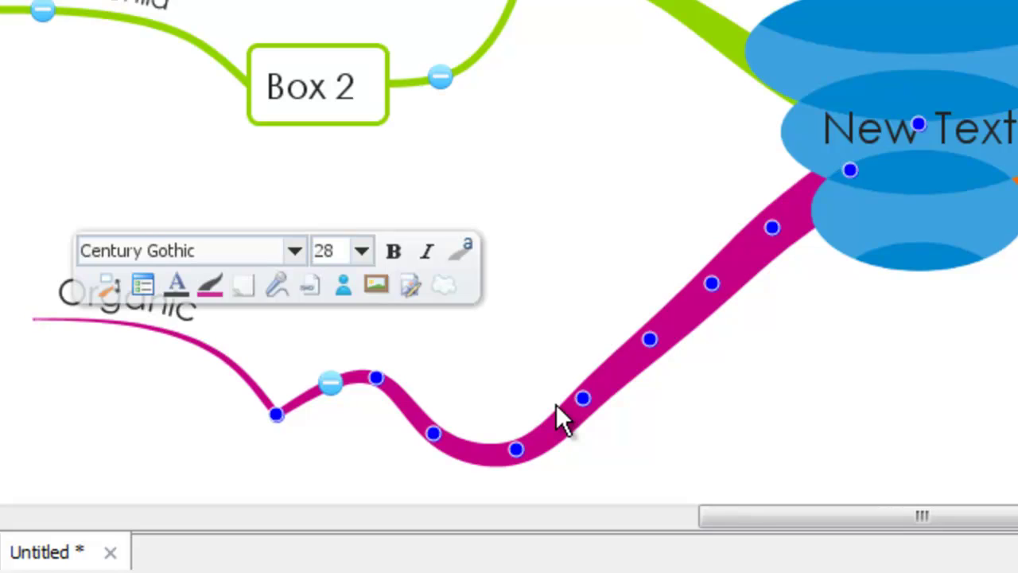
left_click(676, 10)
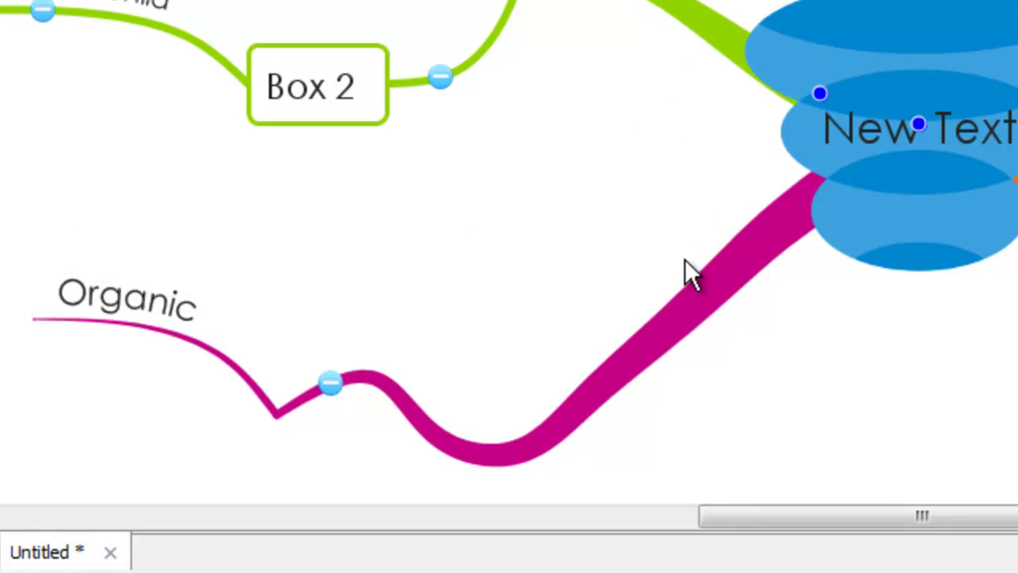
left_click(690, 309)
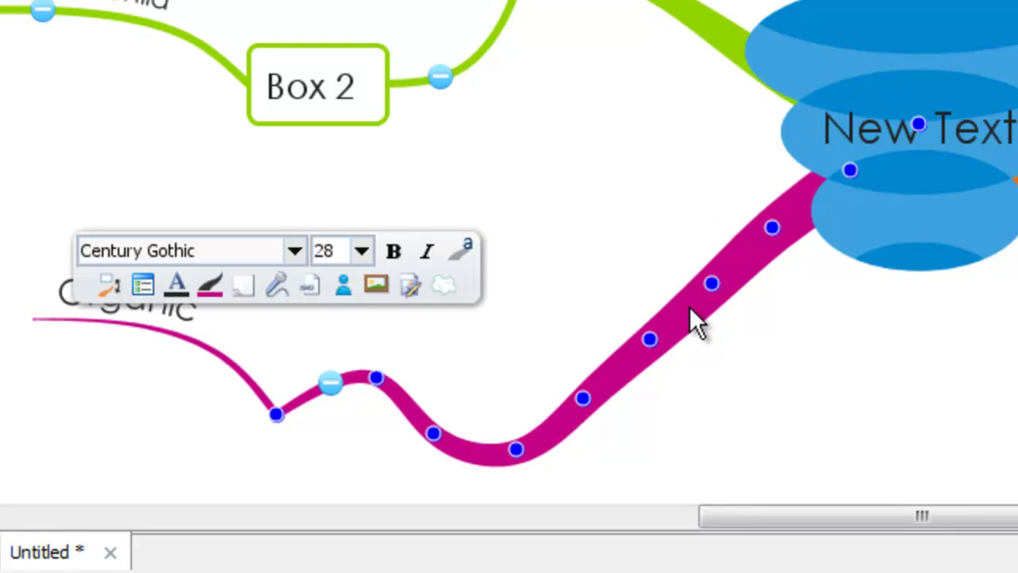
type("Adding")
key("Return")
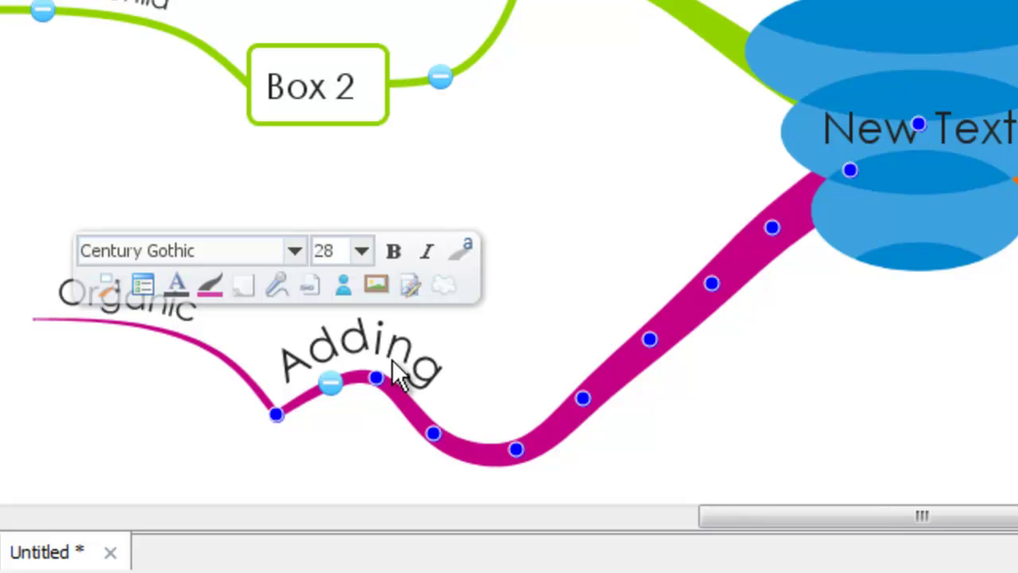
mouse_move(291, 406)
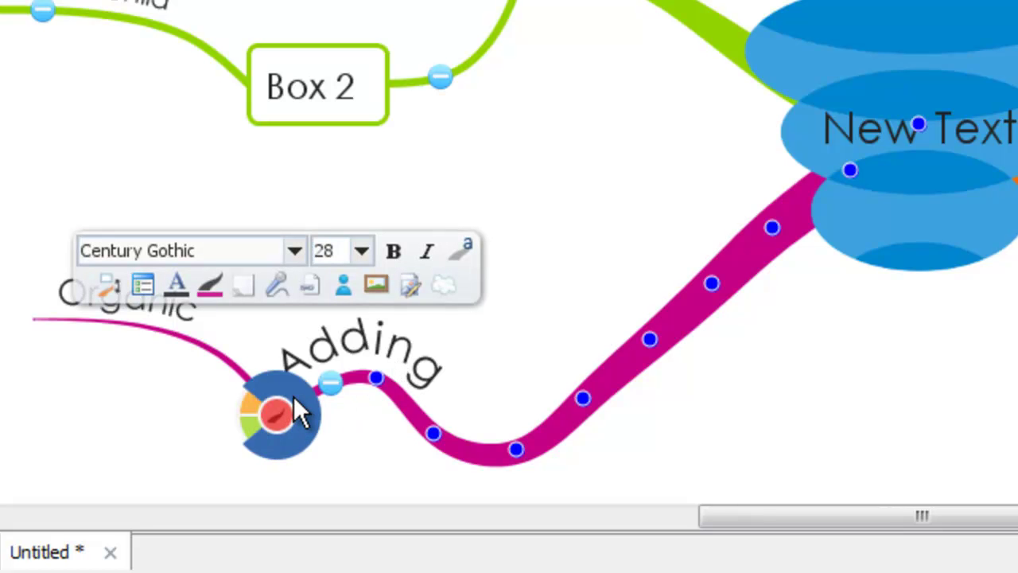
left_click_drag(294, 396, 359, 350)
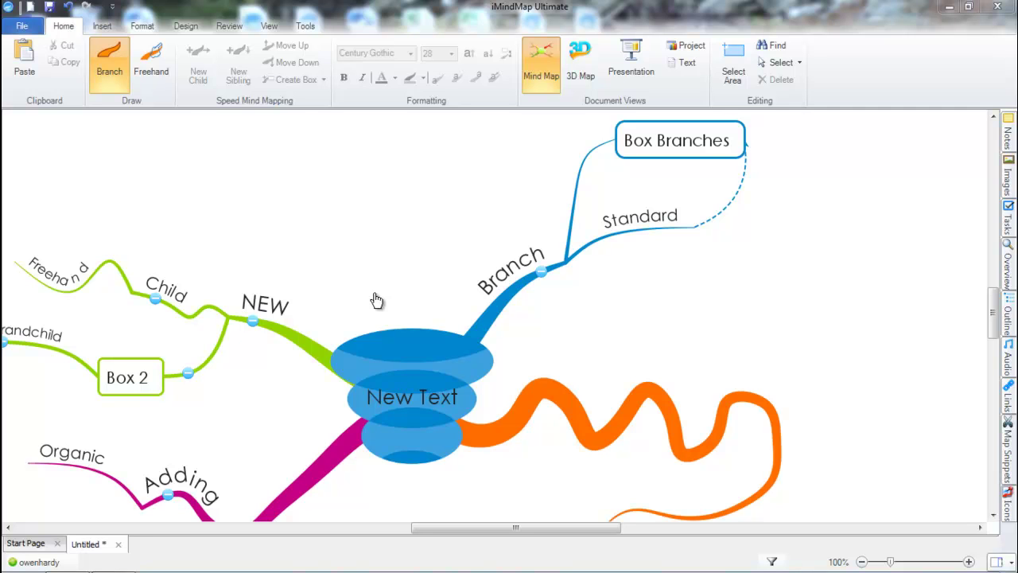
Change the label font of the Branch main branch to Century Schoolbook
left_click(492, 320)
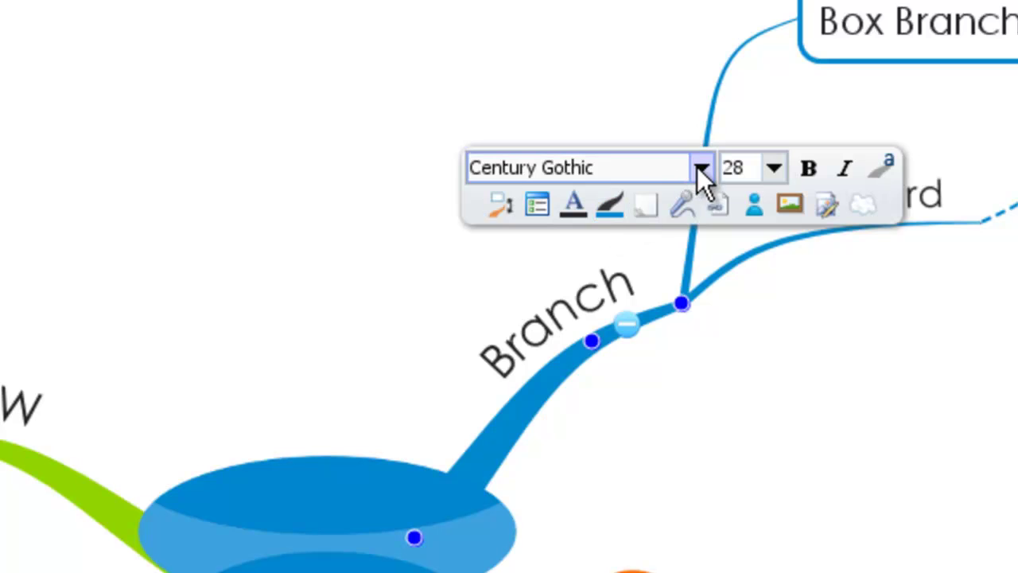
left_click(700, 168)
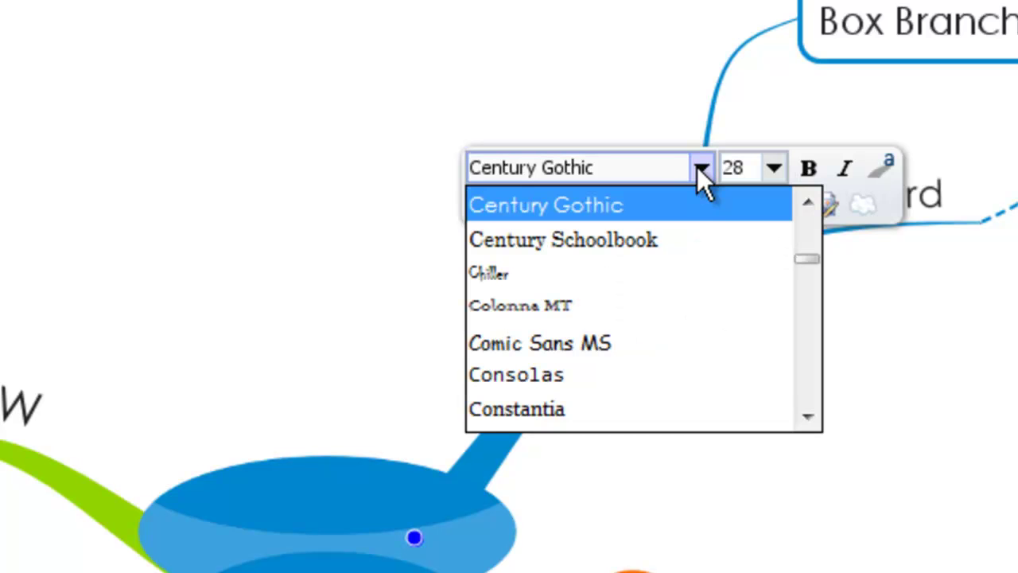
left_click(674, 239)
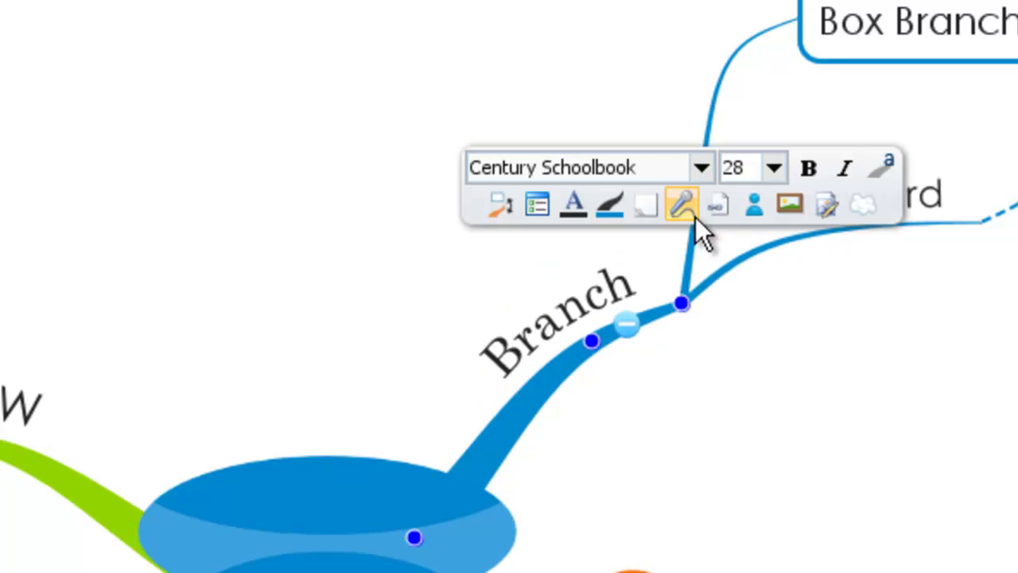
Colour the Branch label's text red and the branch itself green
left_click(571, 208)
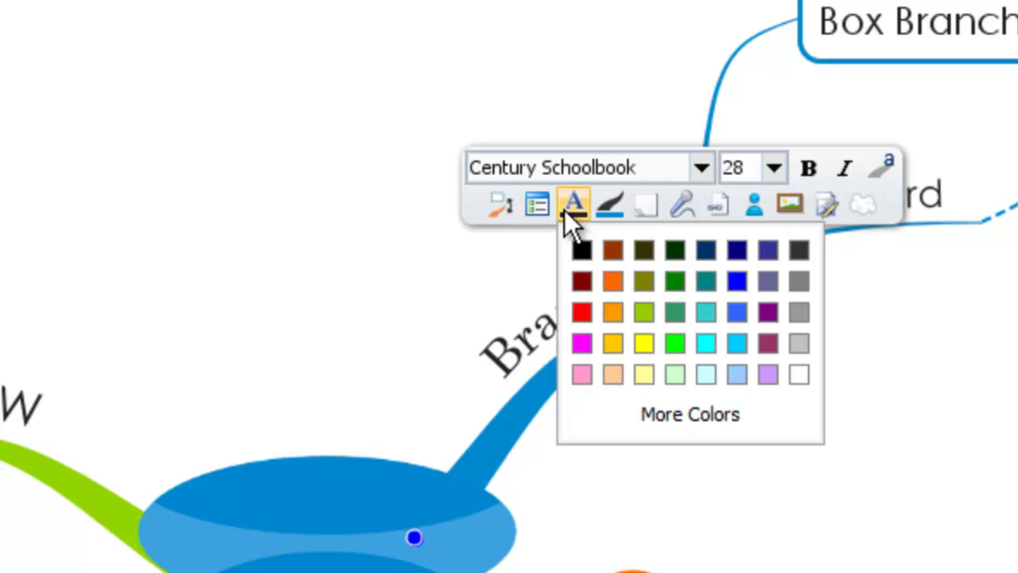
left_click(581, 309)
left_click(610, 204)
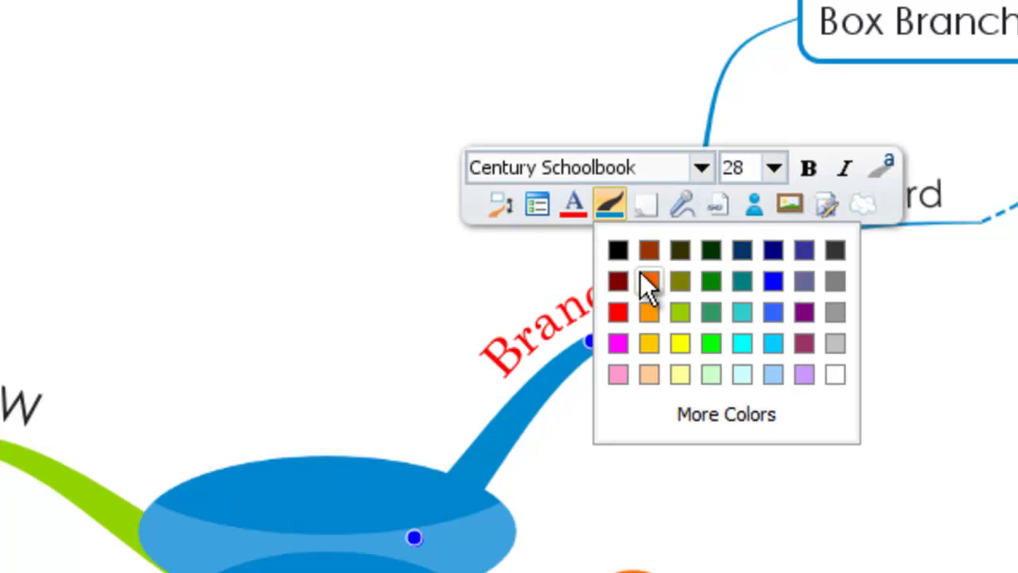
left_click(705, 279)
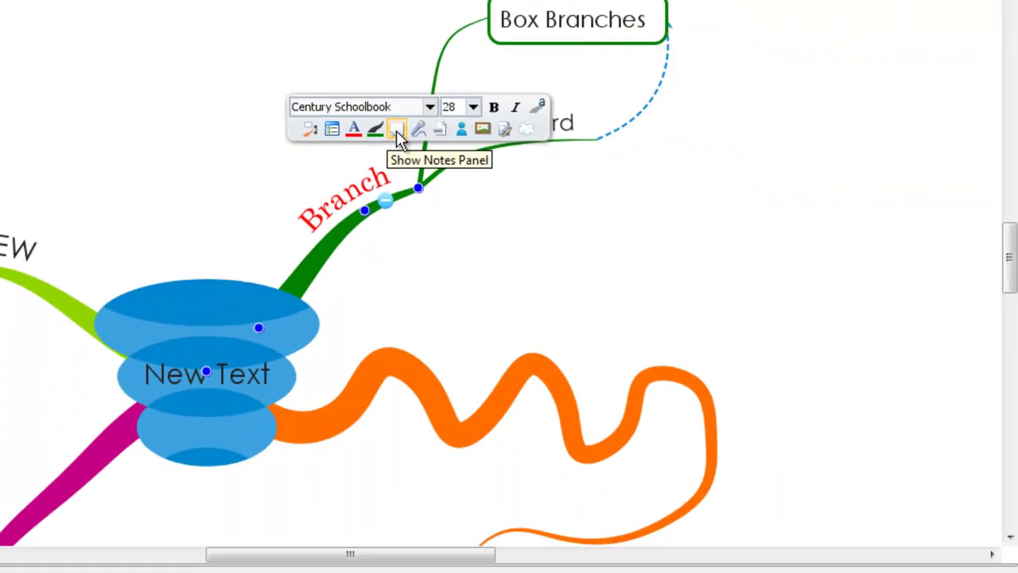
Attach a note reading "My first note" to the Branch main branch
left_click(396, 131)
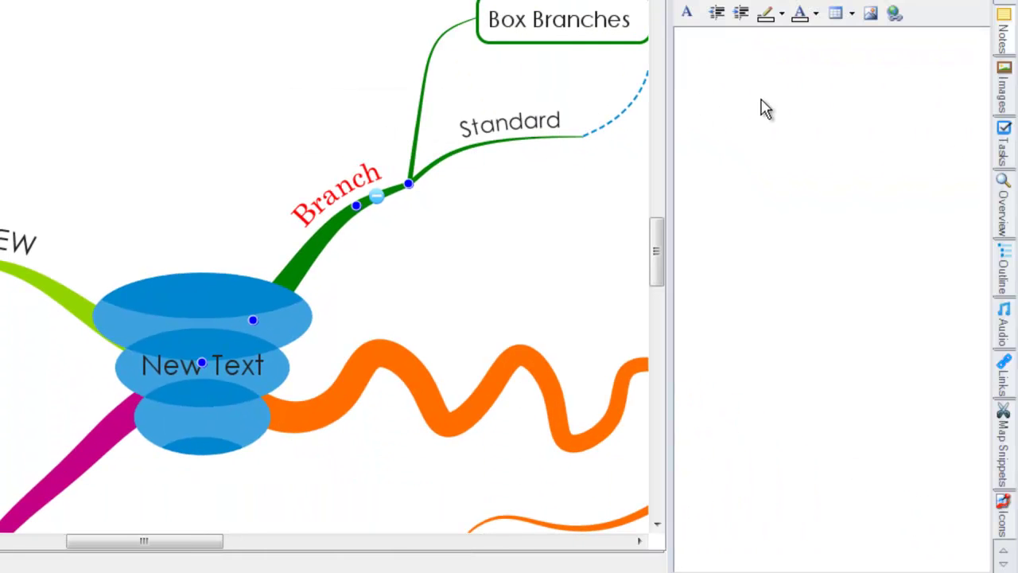
type("My first note")
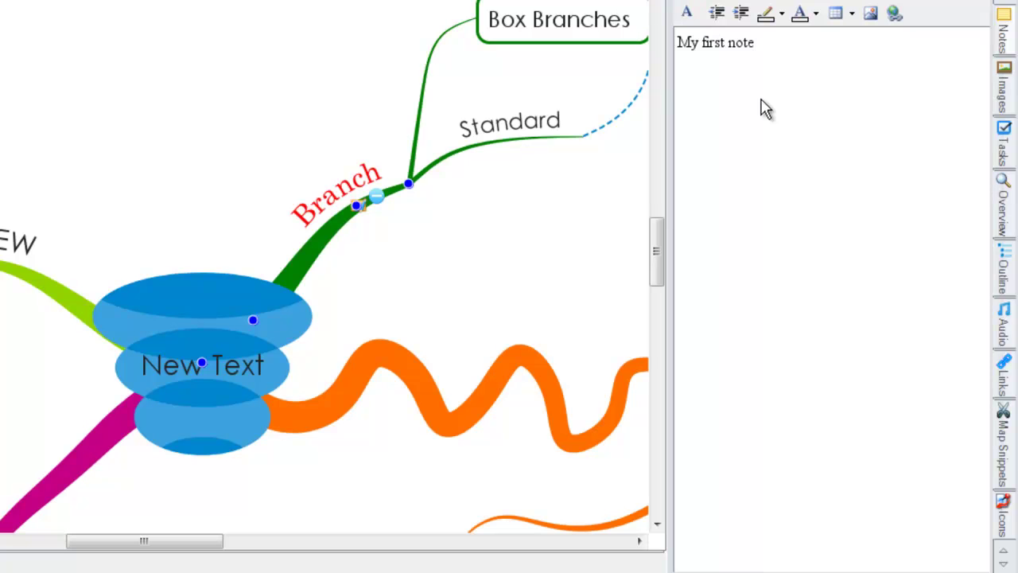
key("Return")
Paint a black smiley face in the Sketch Tool and insert it on the Branch main branch
mouse_move(408, 188)
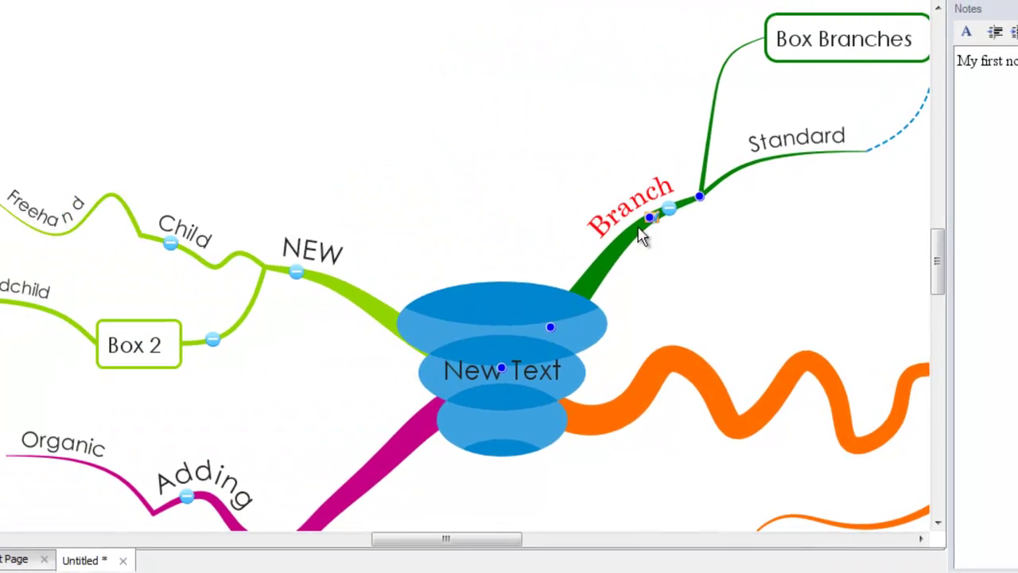
left_click(398, 216)
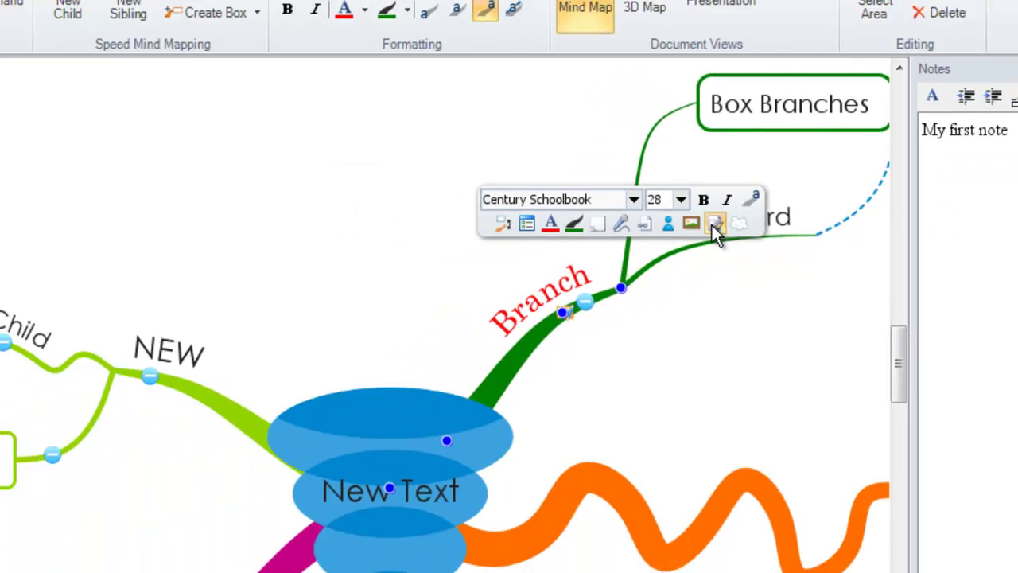
left_click(712, 243)
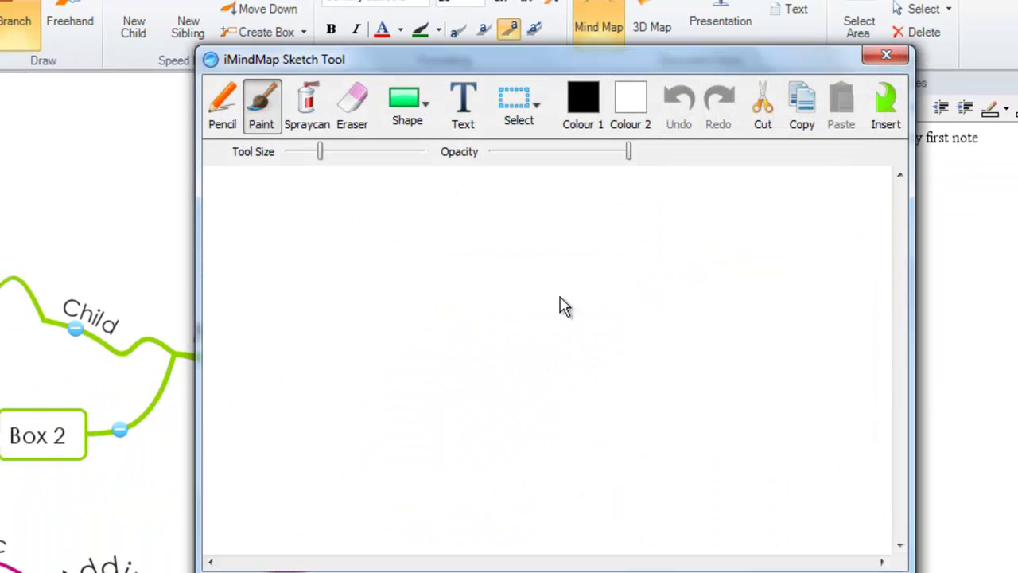
mouse_move(563, 292)
left_mouse_down()
mouse_move(479, 345)
mouse_move(506, 406)
mouse_move(593, 356)
mouse_move(568, 302)
mouse_move(547, 319)
left_mouse_up()
left_click(513, 319)
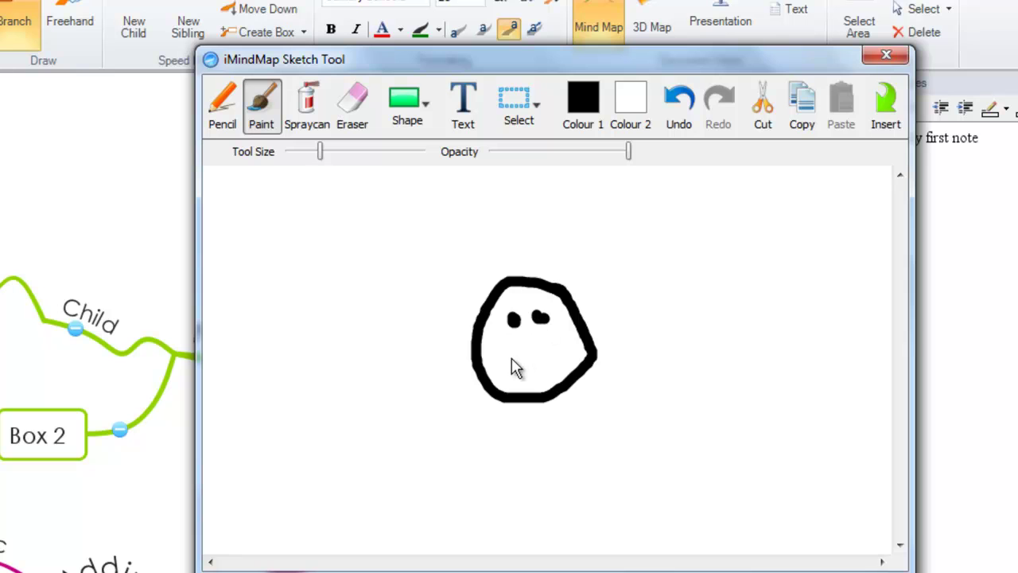
mouse_move(507, 355)
left_mouse_down()
mouse_move(518, 364)
mouse_move(546, 346)
left_mouse_up()
left_click(892, 121)
left_click(426, 245)
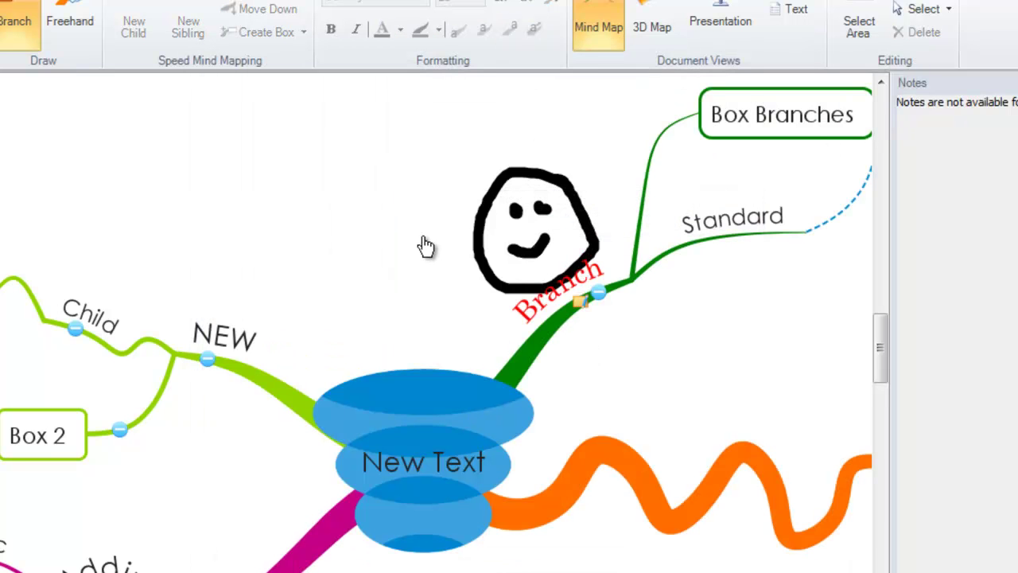
Move the outer end of the Branch main branch slightly, taking its sketch and child branches along
left_click(626, 279)
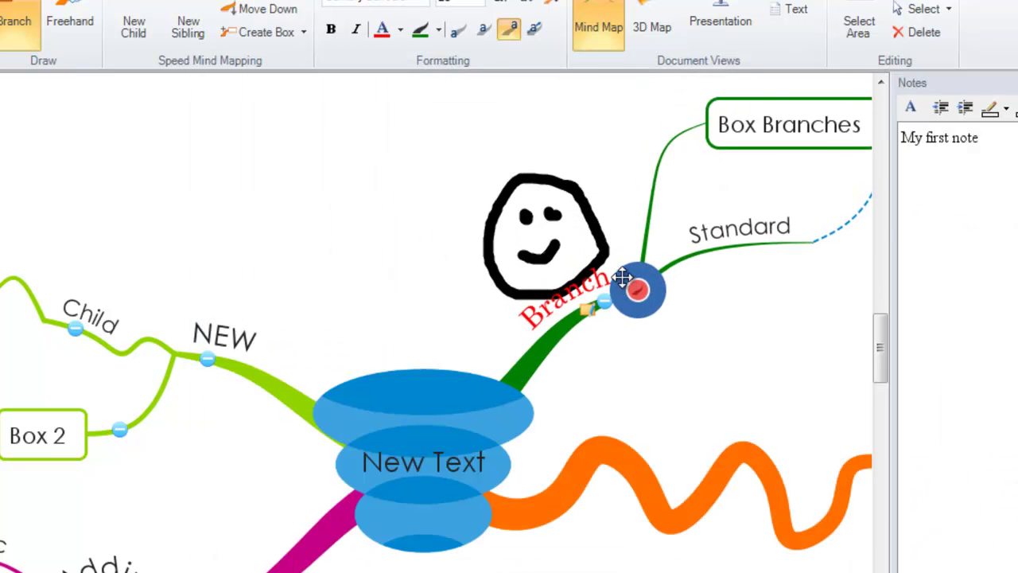
mouse_move(622, 278)
left_mouse_down()
mouse_move(616, 237)
mouse_move(615, 268)
left_mouse_up()
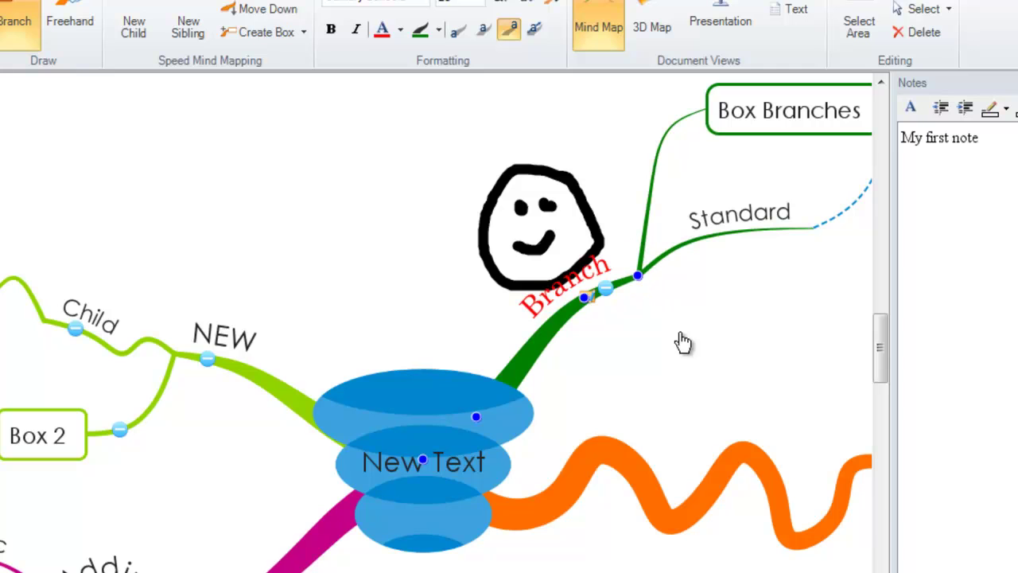
left_click(656, 385)
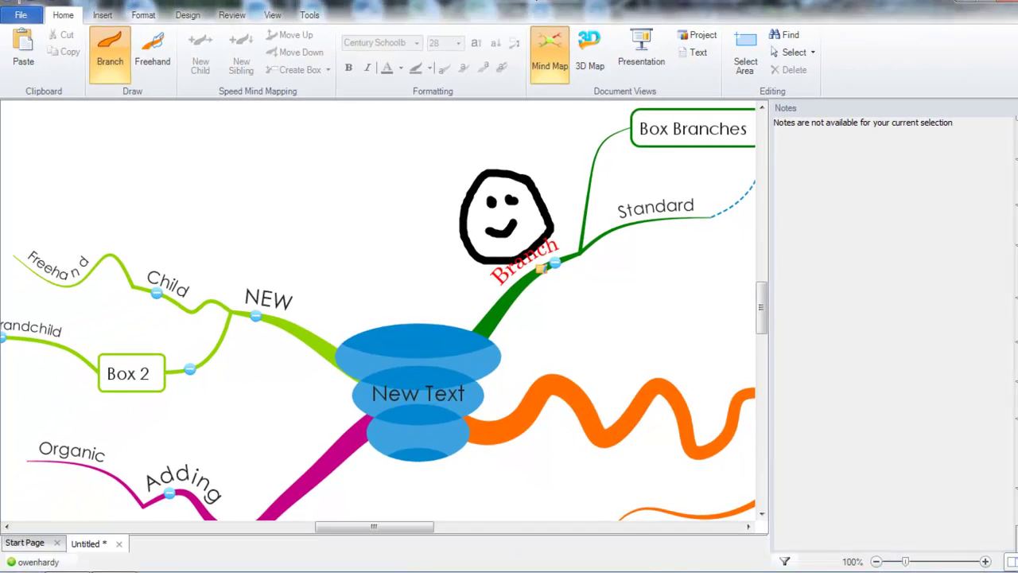
Hide the notes and show the map in 3D view, rotated at an angle and enlarged around the central idea
left_click(1009, 117)
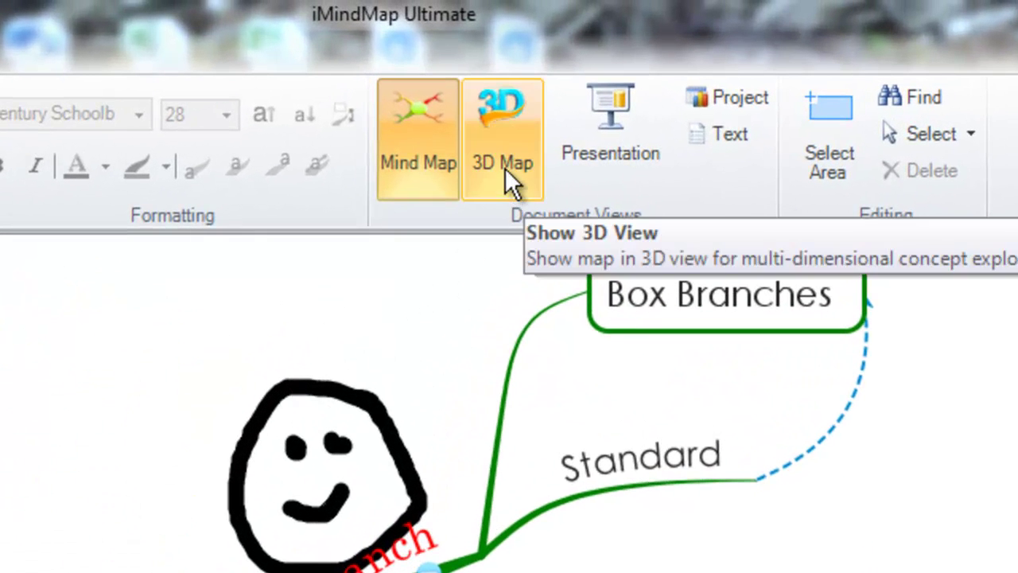
left_click(506, 171)
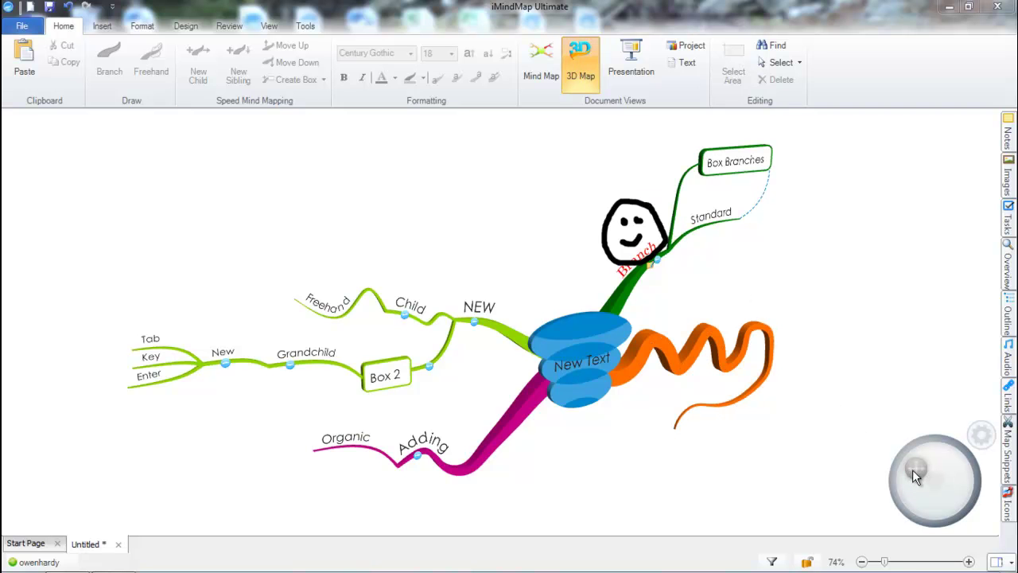
left_click_drag(913, 469, 902, 488)
mouse_move(743, 353)
left_mouse_down()
mouse_move(827, 294)
mouse_move(743, 352)
left_mouse_up()
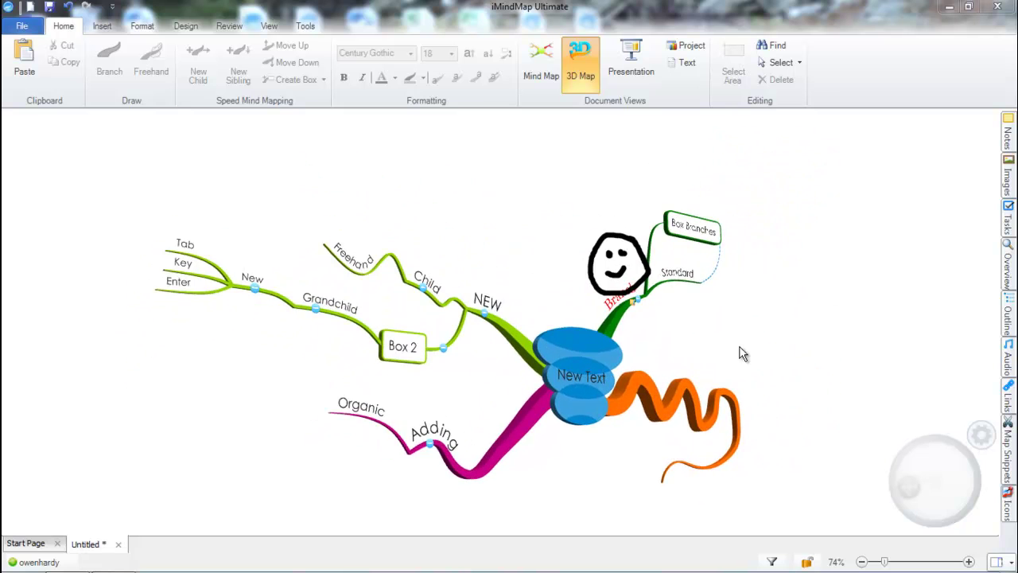
left_click(493, 317)
scroll(493, 317, "up", 5)
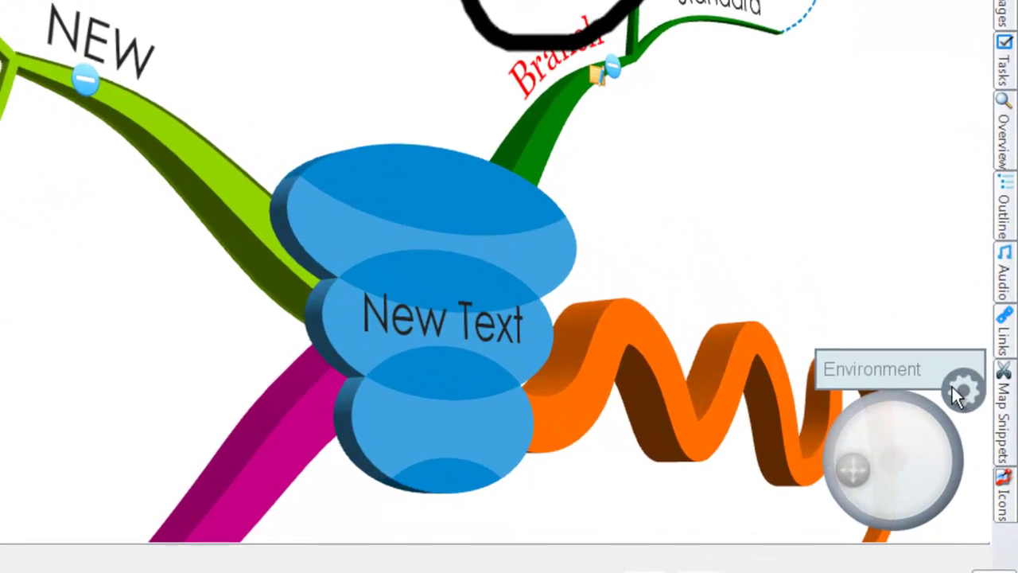
Set the 3D environment to Sky And Ocean and rotate the map to the opposite angle
left_click(957, 390)
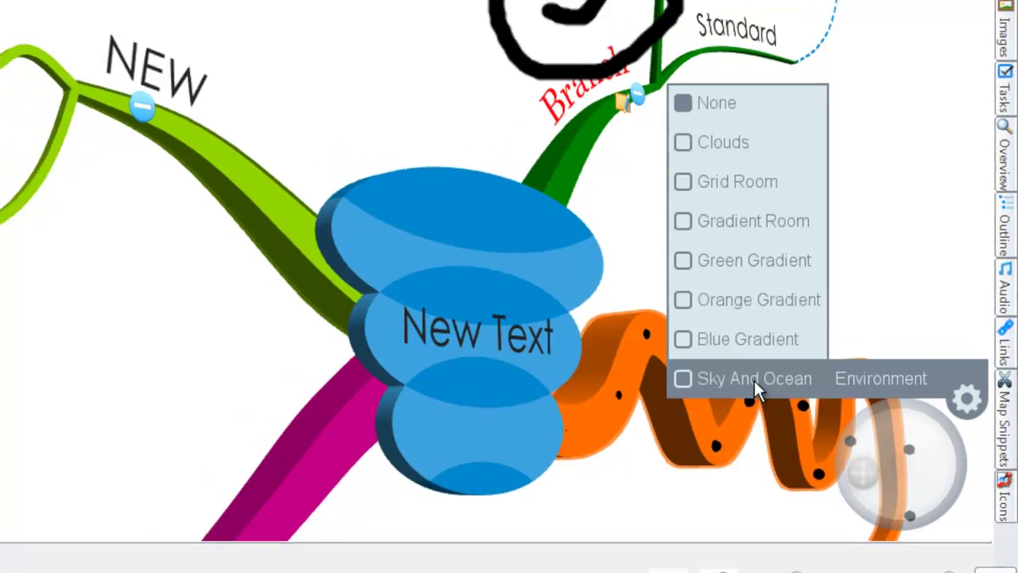
left_click(754, 380)
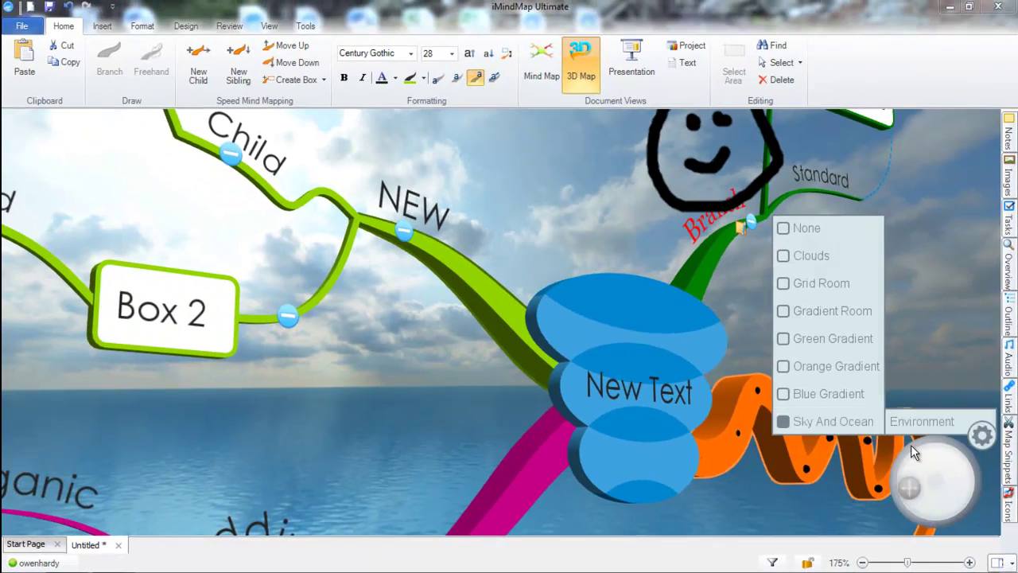
left_click_drag(910, 483, 939, 479)
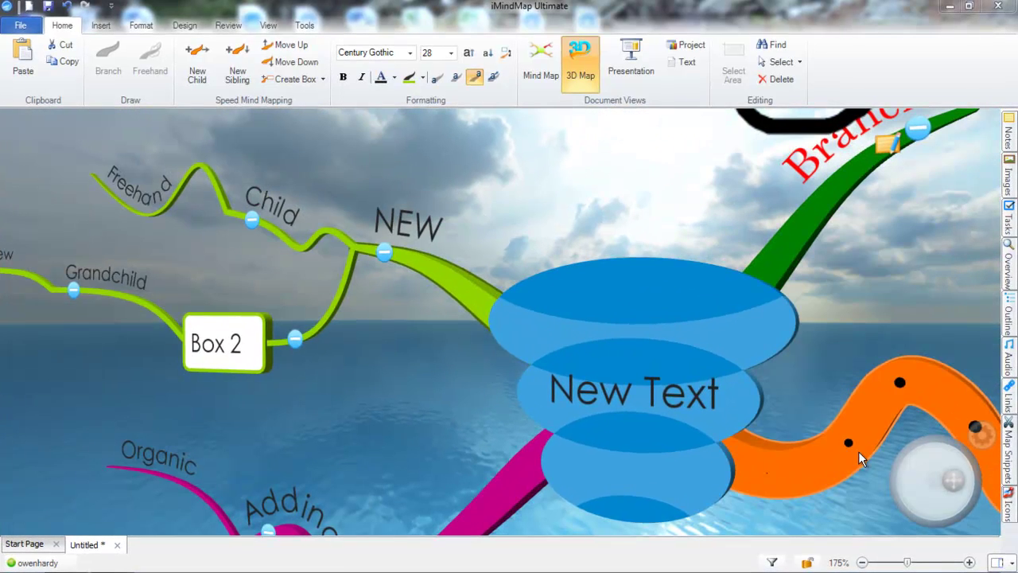
Draw a child branch curving up from the end of the NEW branch and label it "3D"
mouse_move(360, 251)
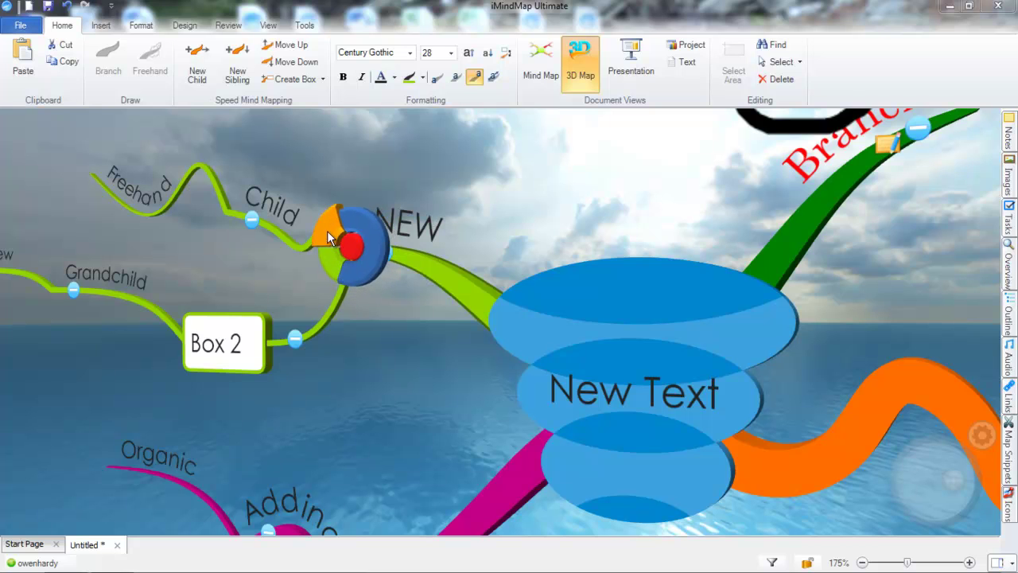
left_click_drag(346, 255, 239, 133)
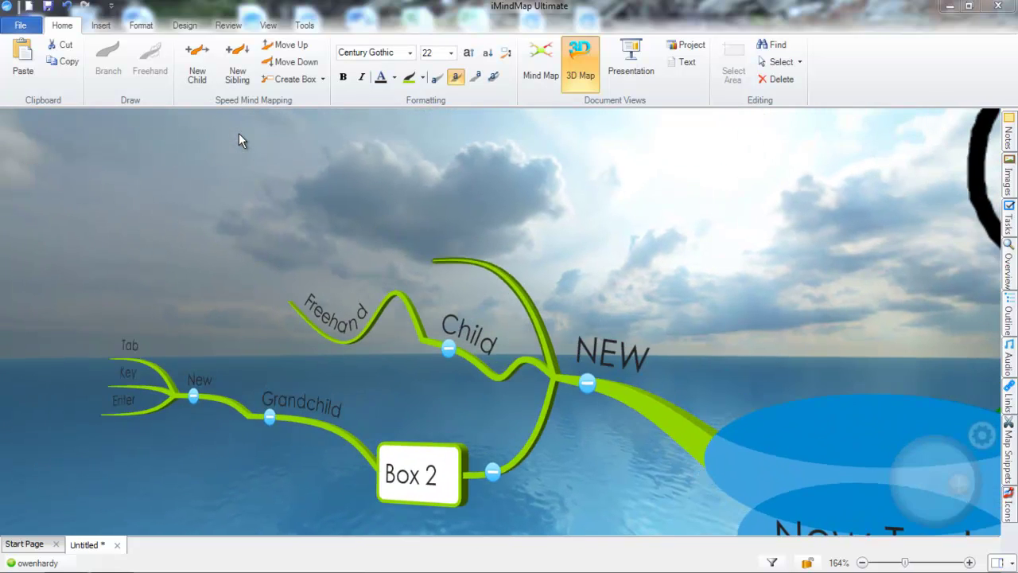
type("3D")
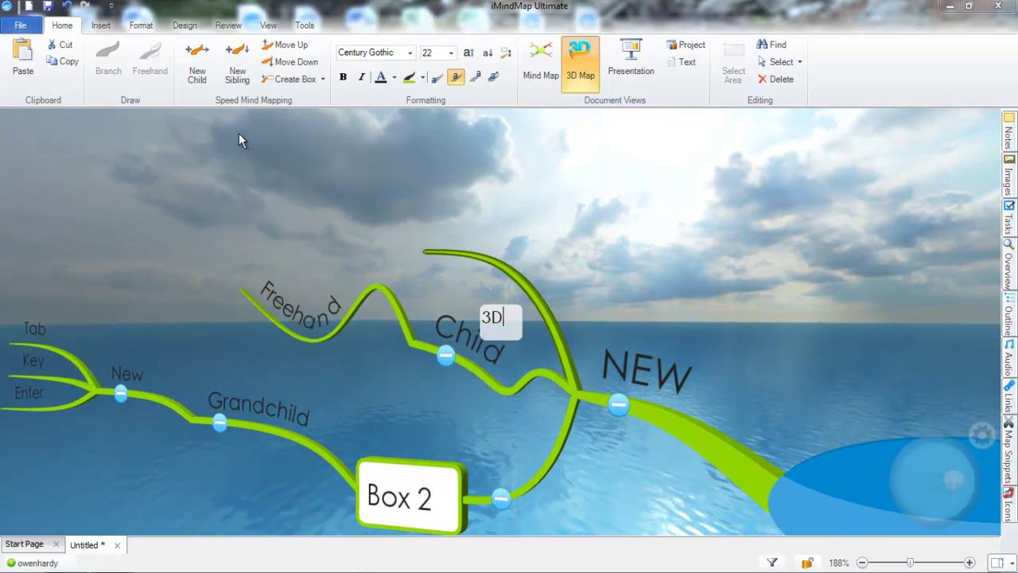
key("Return")
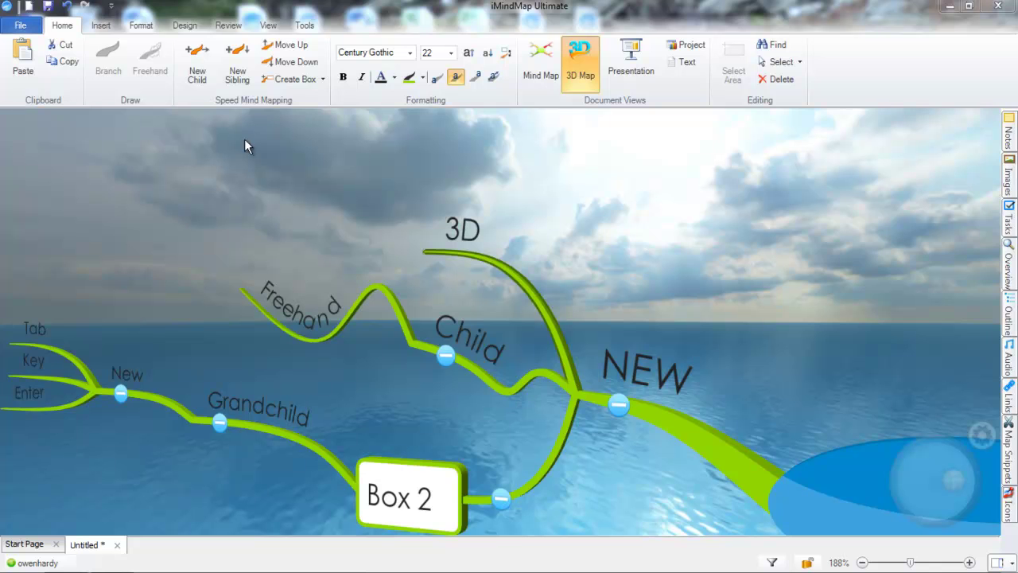
Add a box branch to the end of the 3D branch and label it "Wow"
mouse_move(422, 250)
left_click_drag(403, 231, 244, 173)
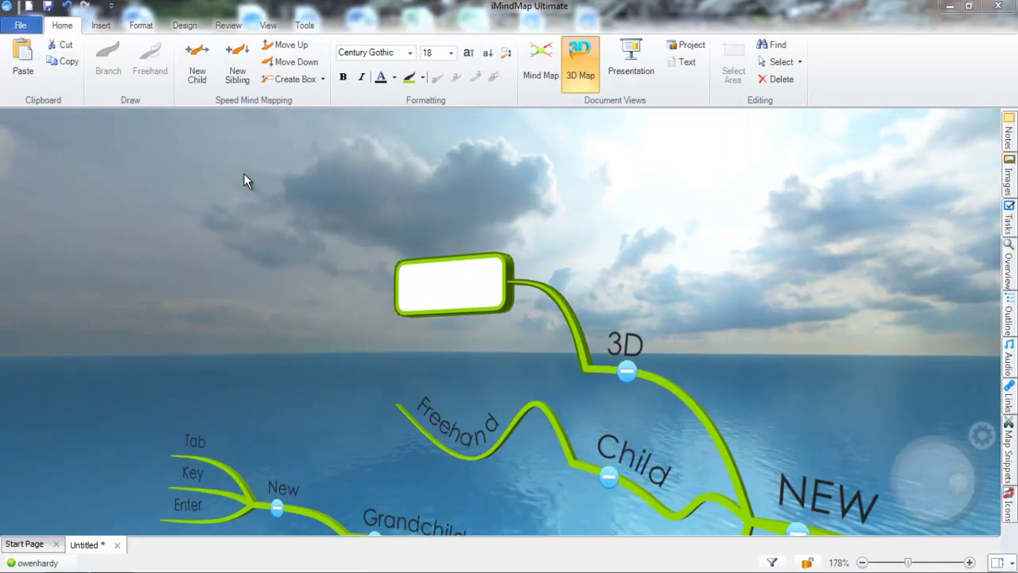
type("Wow")
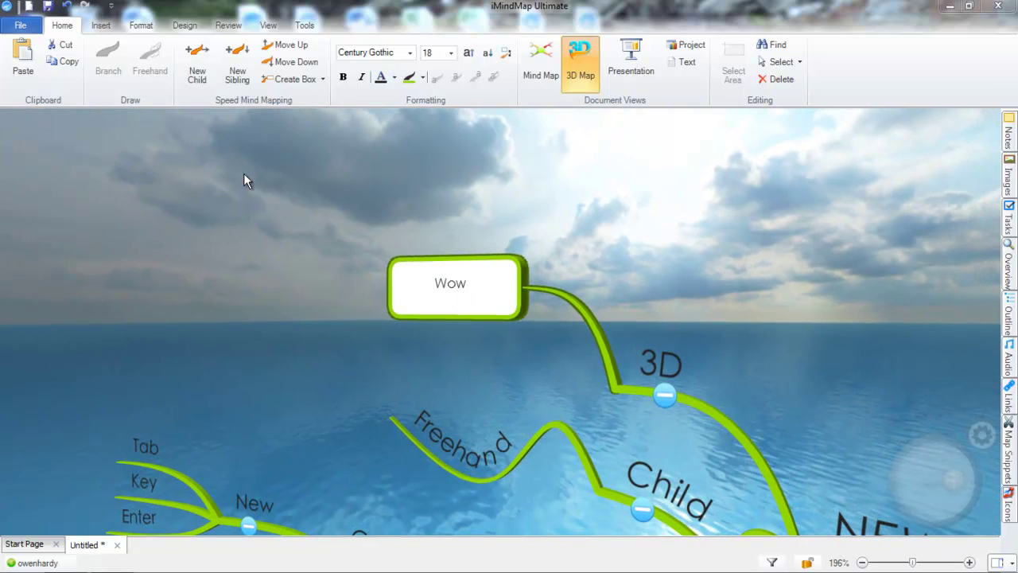
key("Return")
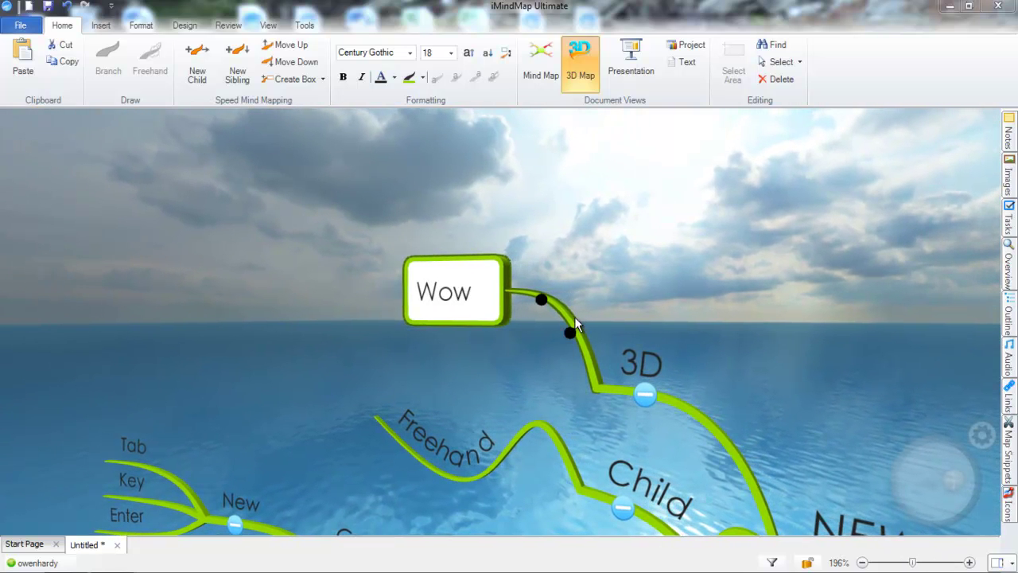
left_click(671, 414)
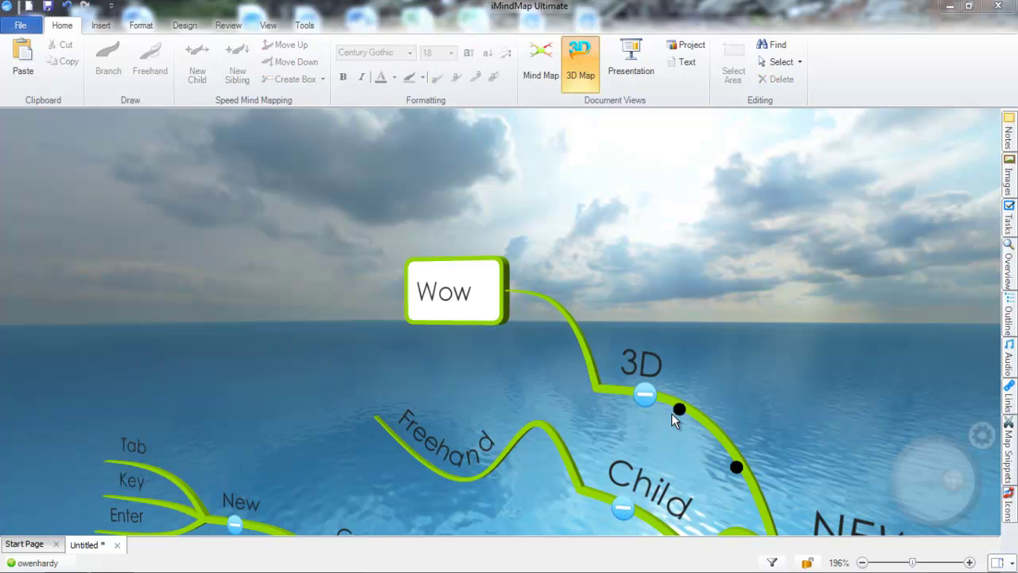
Attach a note to the Wow box branch beginning "Wow, that is so"
left_click(542, 298)
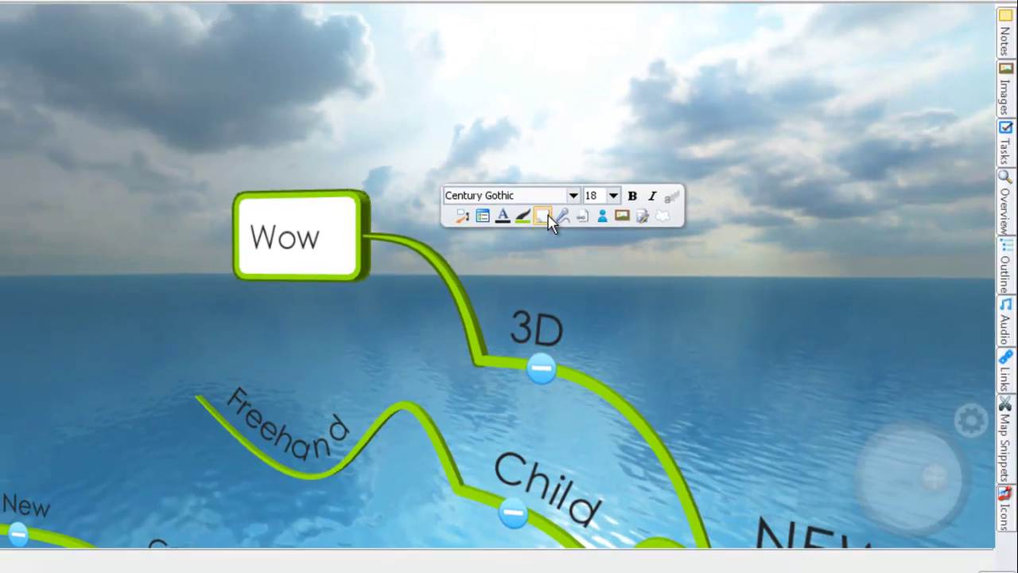
left_click(574, 206)
left_click(762, 177)
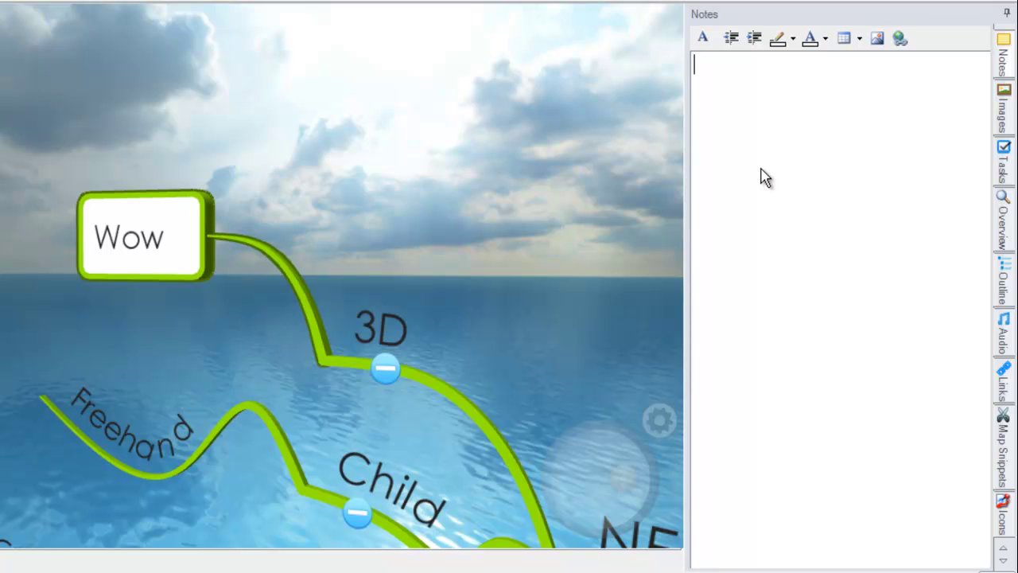
type("Wow, ")
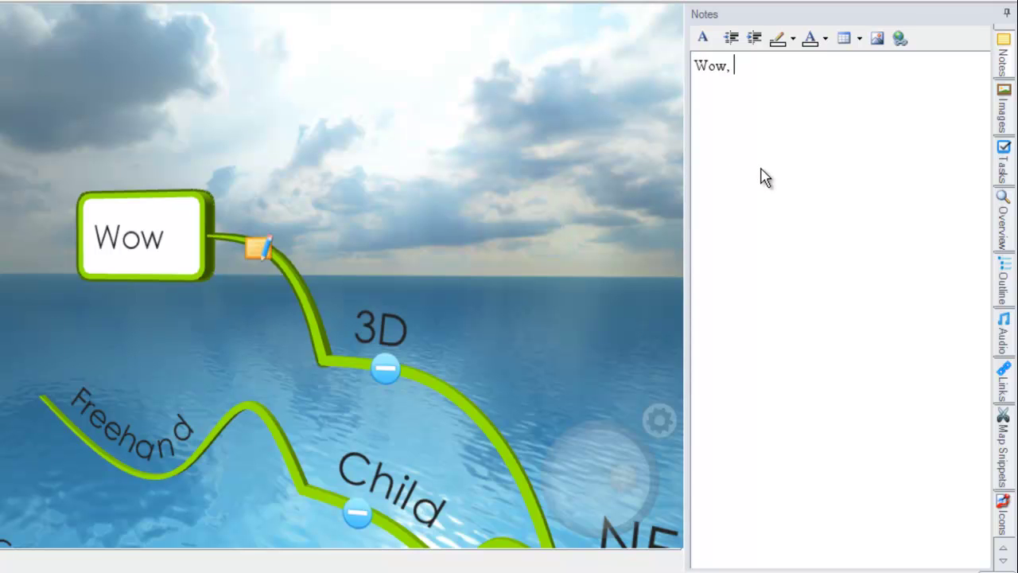
type("that is so co")
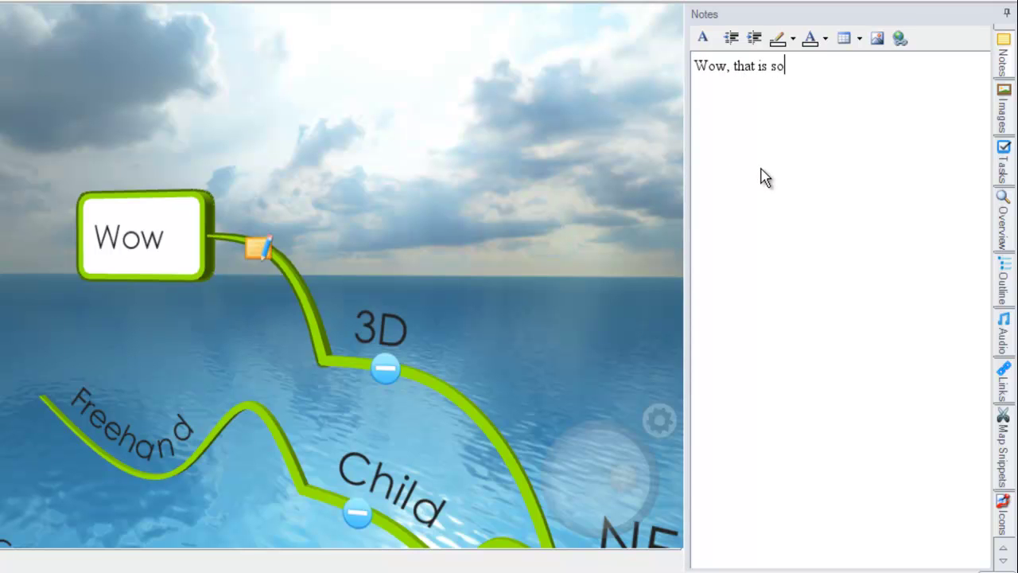